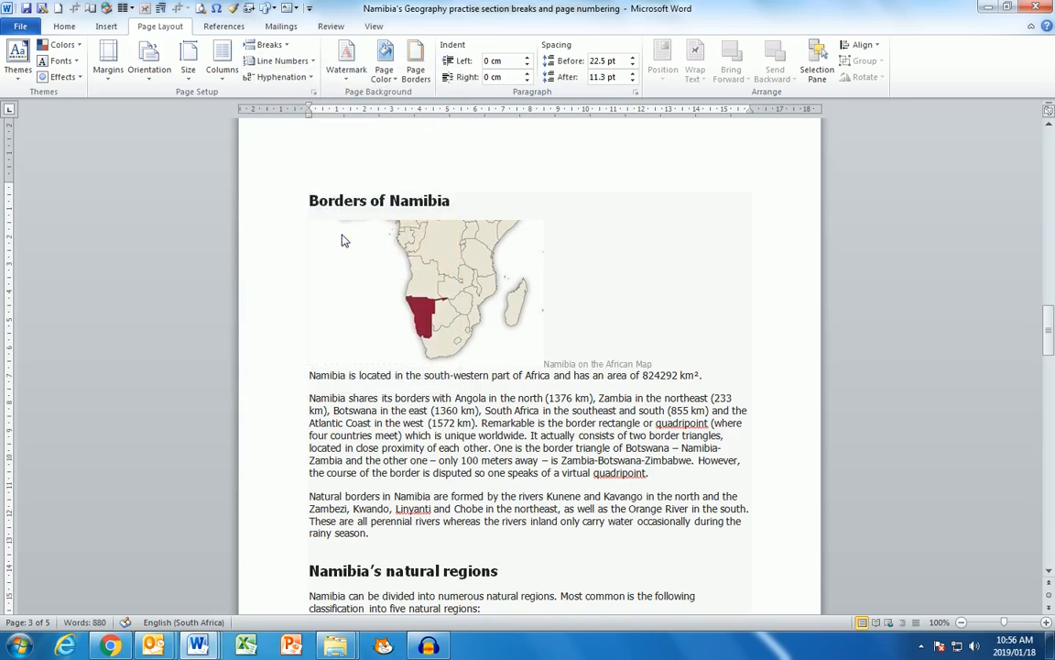
# - Reveal the formatting marks on the Table of Contents page to examine its page and section breaks, and hide them again
pyautogui.scroll(10, 667, 286)
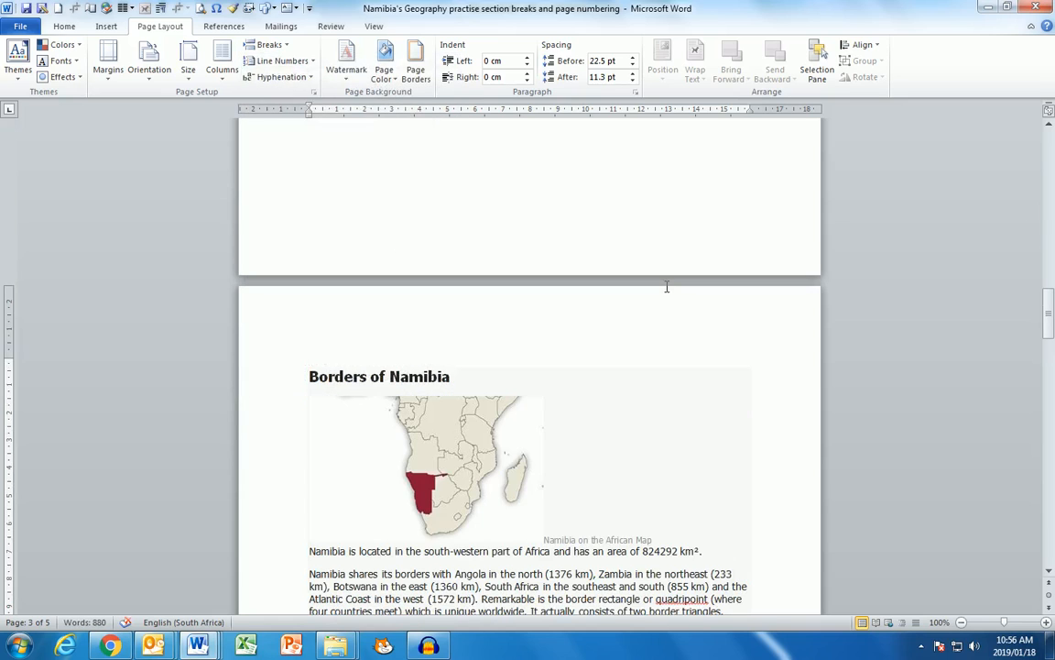
pyautogui.scroll(5, 666, 286)
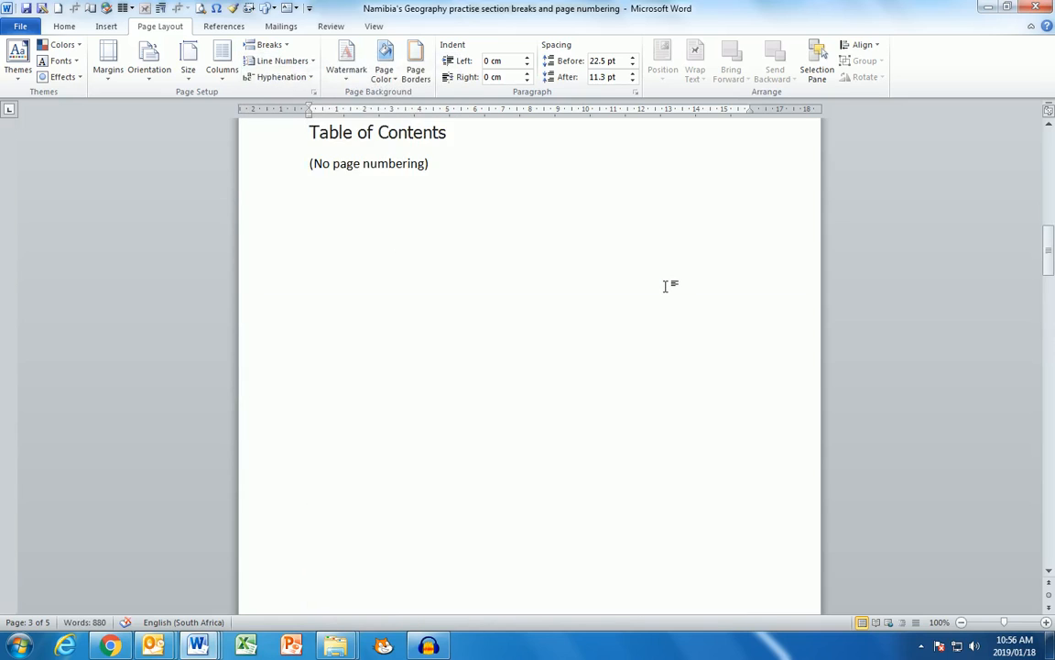
pyautogui.click(64, 27)
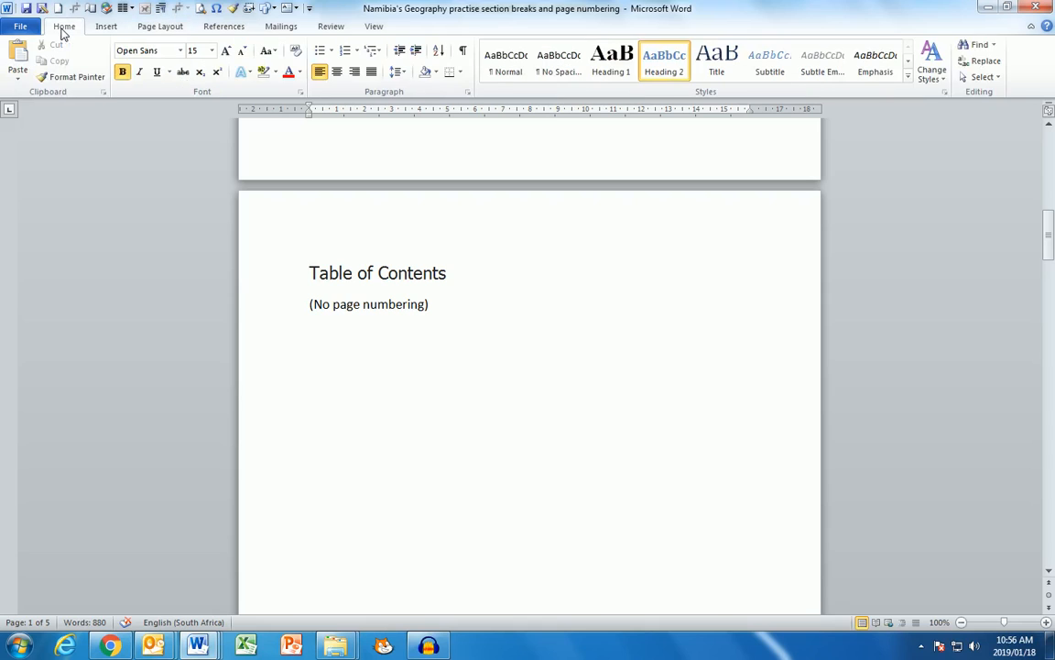
pyautogui.click(463, 53)
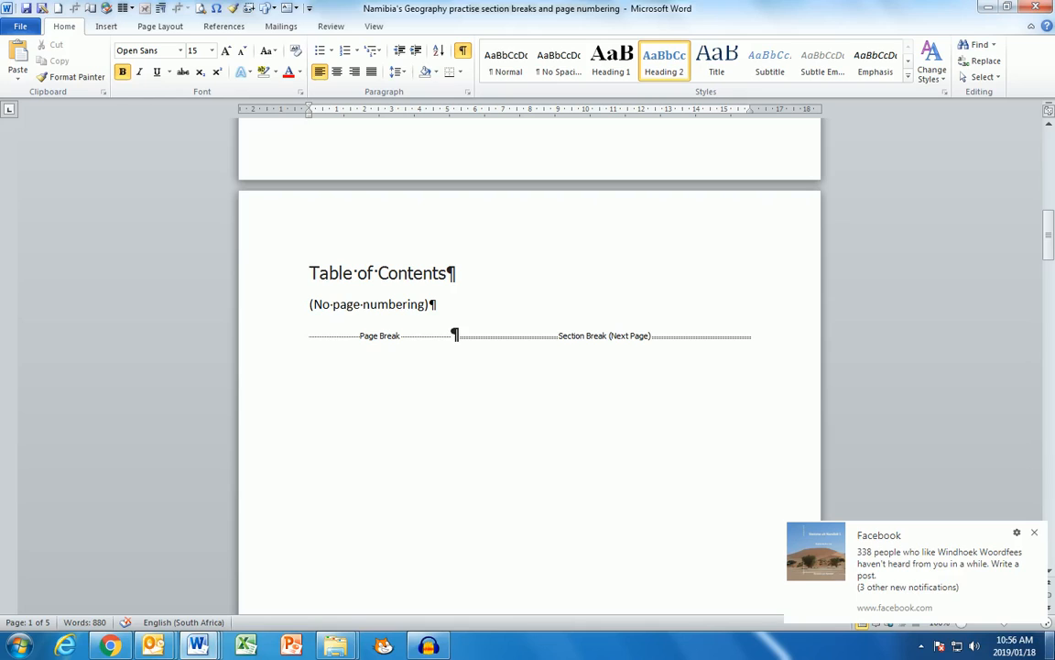
pyautogui.click(1035, 533)
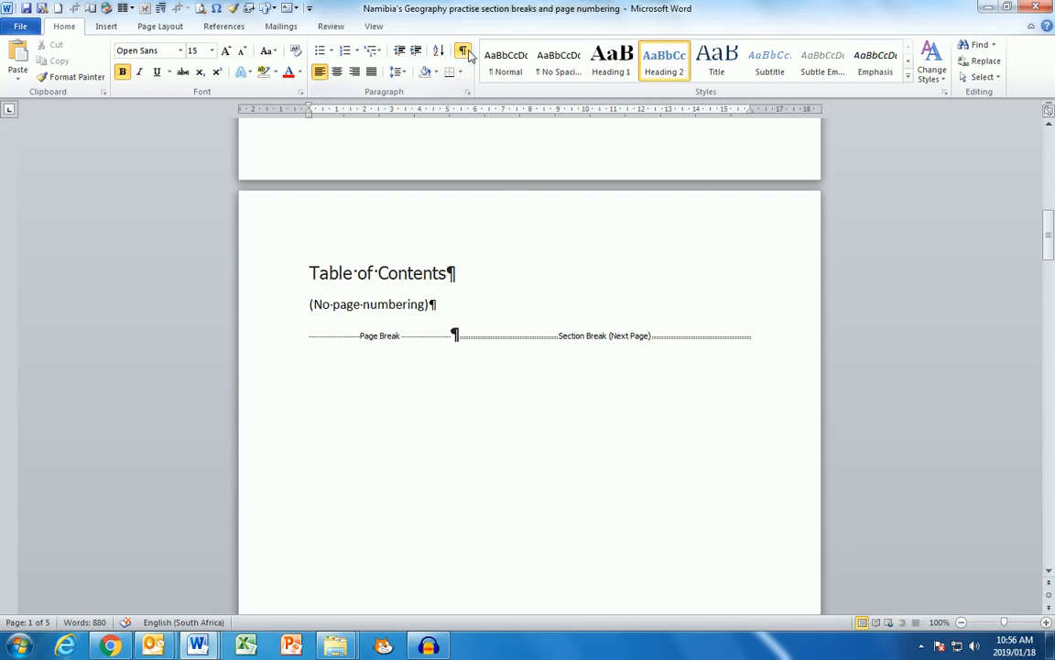
pyautogui.hotkey('ctrl', 'shift', '8')
# - Insert a Plain Number 3 page number at the bottom of the page in the section starting with "Borders of Namibia"
pyautogui.scroll(-1, 548, 342)
pyautogui.scroll(-10, 548, 342)
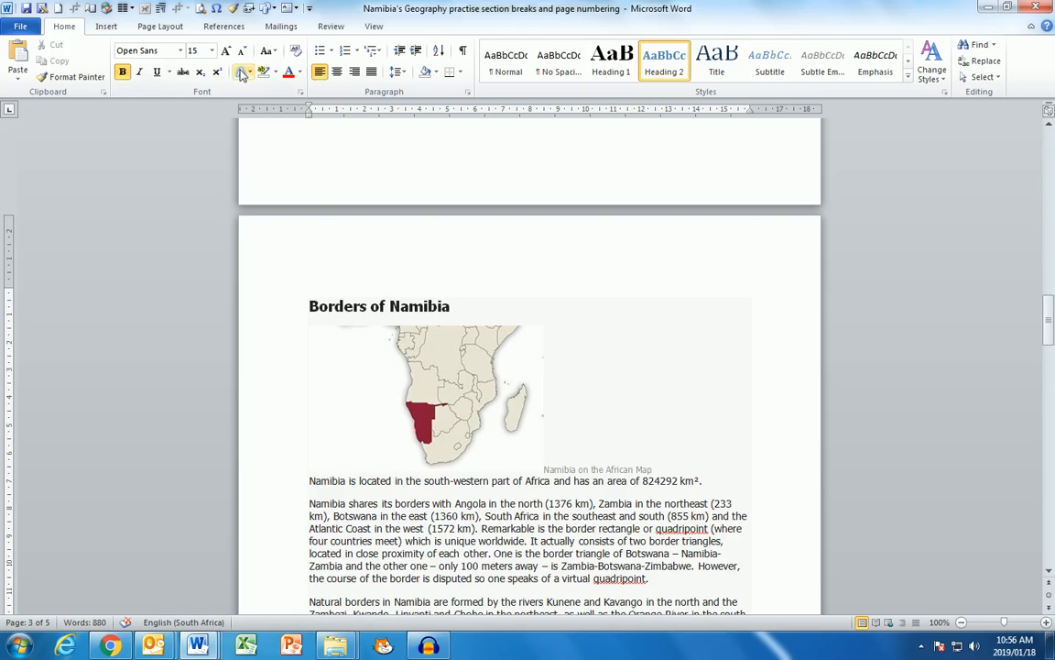
pyautogui.click(98, 27)
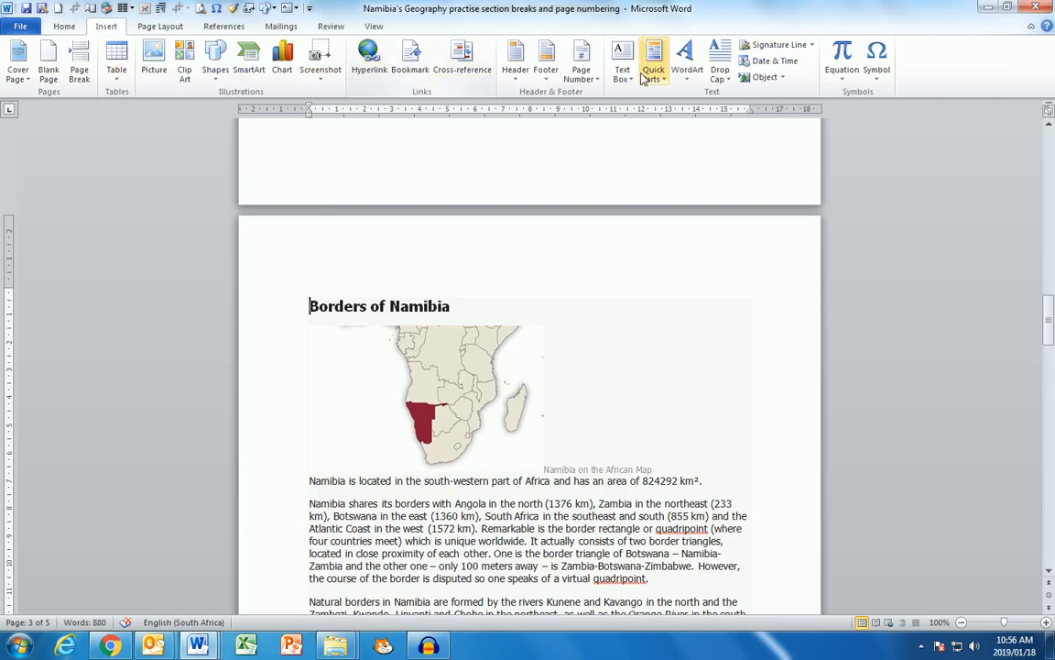
pyautogui.click(591, 73)
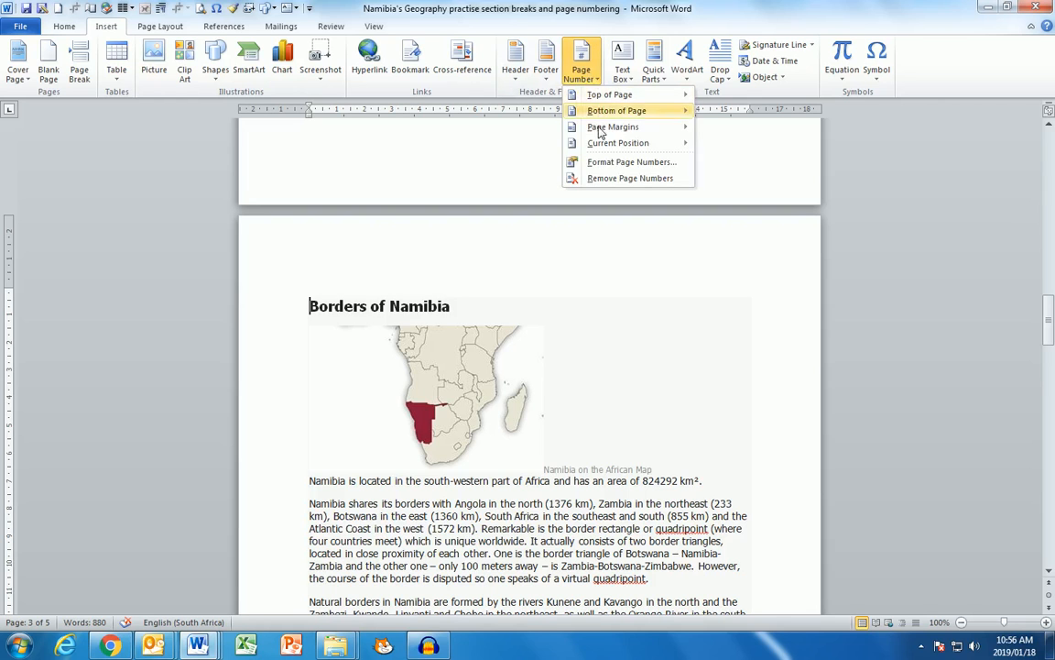
pyautogui.moveTo(596, 110)
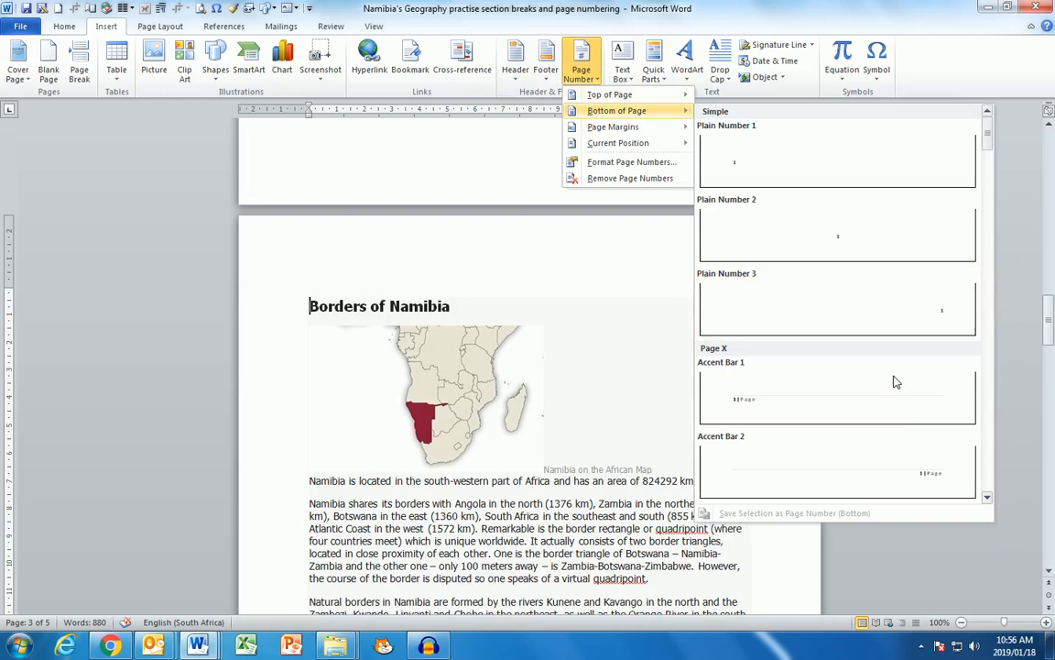
pyautogui.click(885, 306)
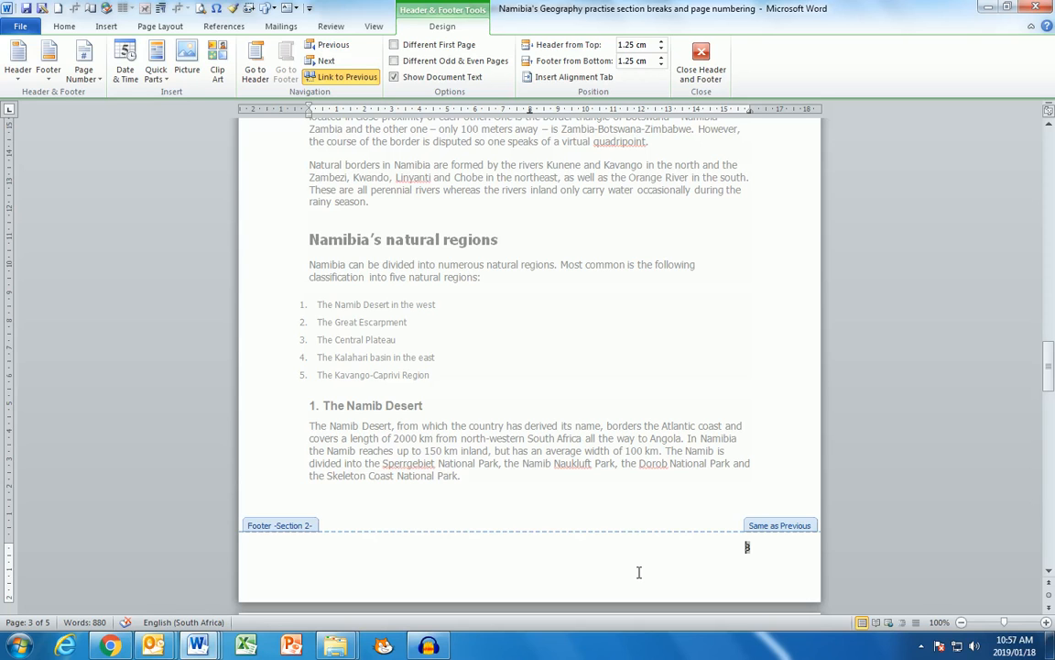
# - Format the page numbers of Section 2 to start at 1 instead of continuing from the previous section
pyautogui.scroll(10, 638, 572)
pyautogui.scroll(-4, 640, 578)
pyautogui.scroll(-8, 638, 578)
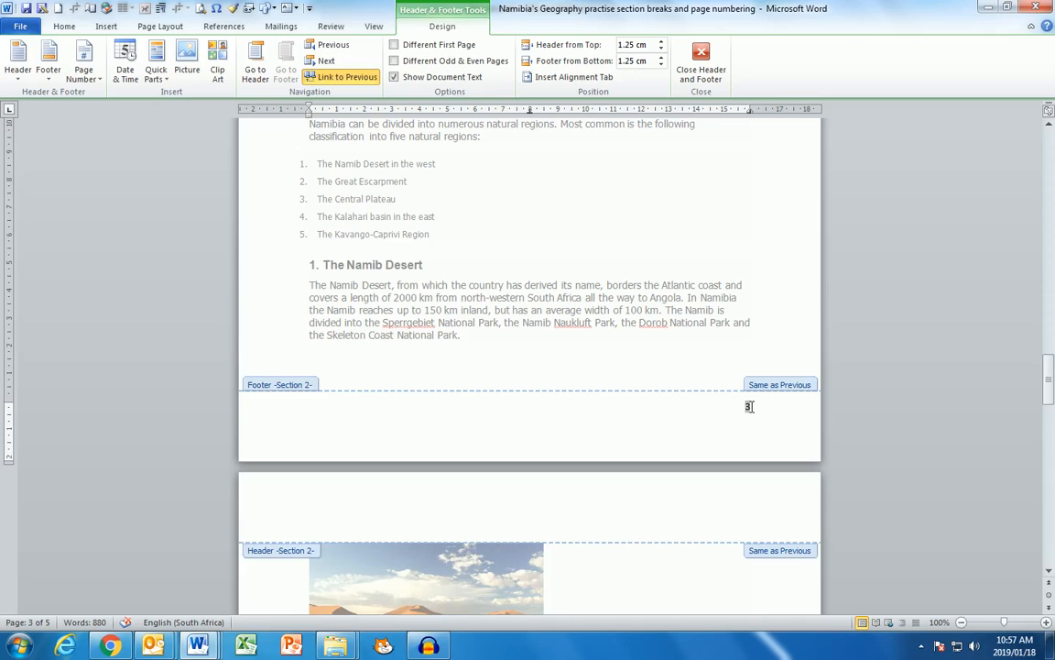
pyautogui.click(81, 61)
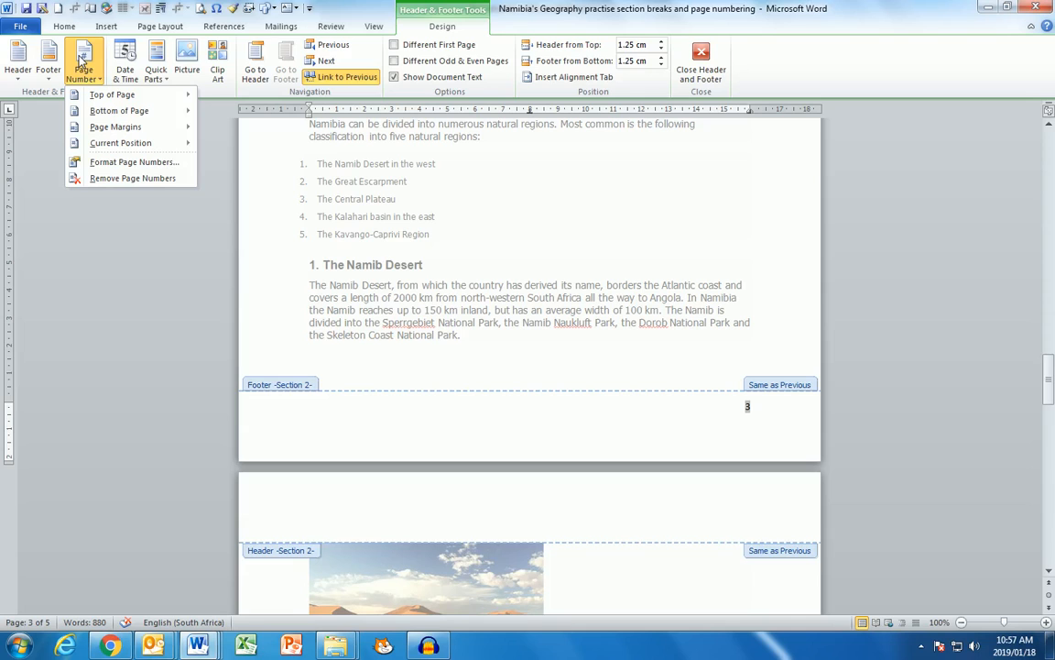
pyautogui.click(106, 165)
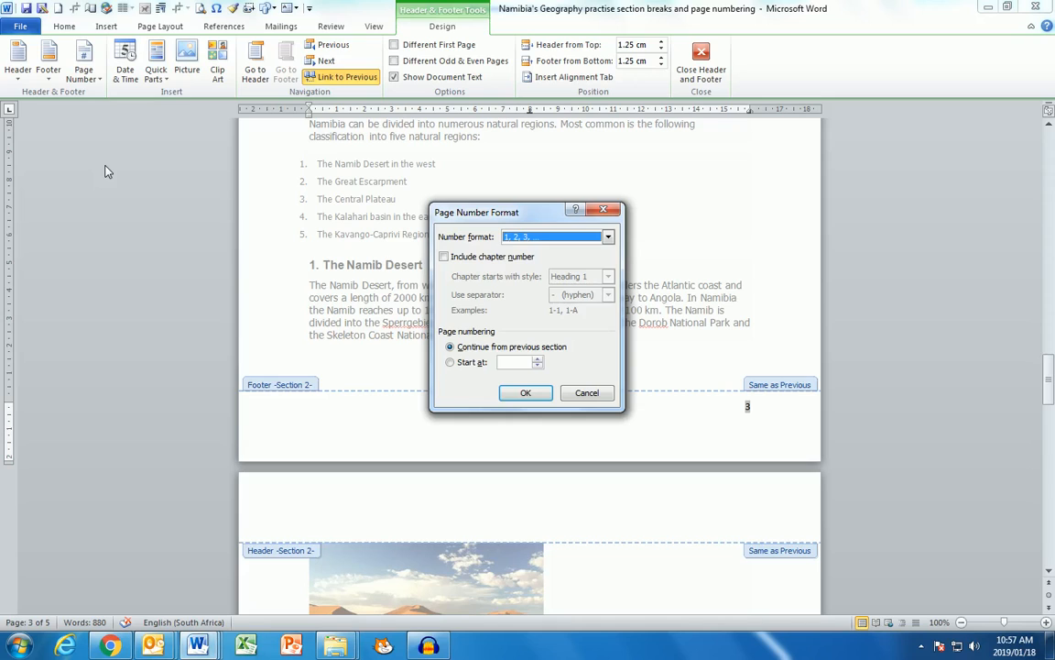
pyautogui.click(450, 363)
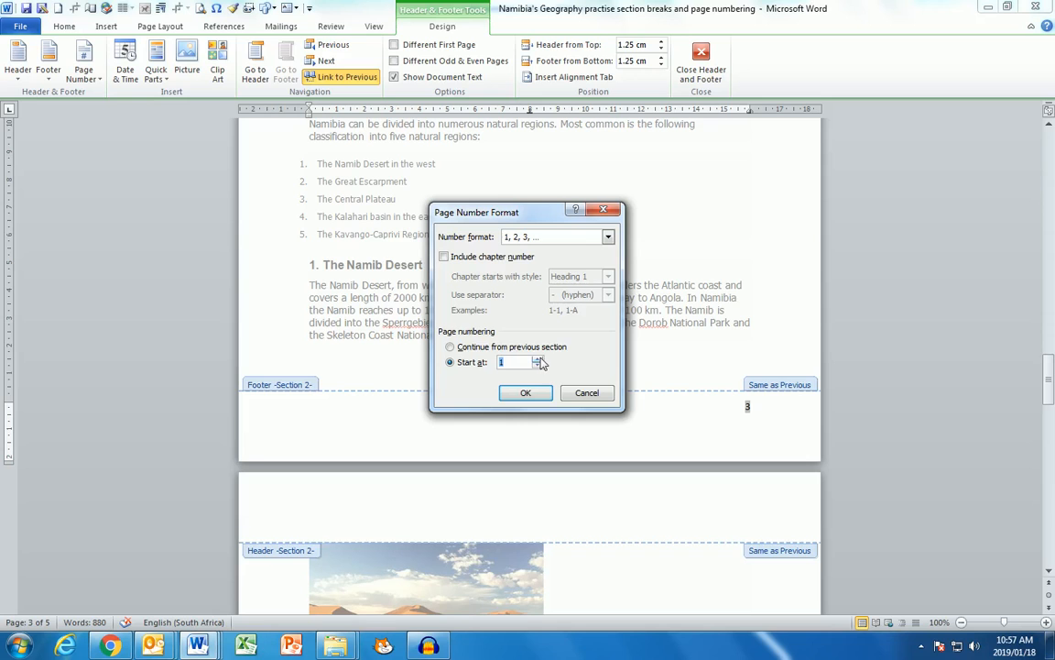
pyautogui.click(508, 393)
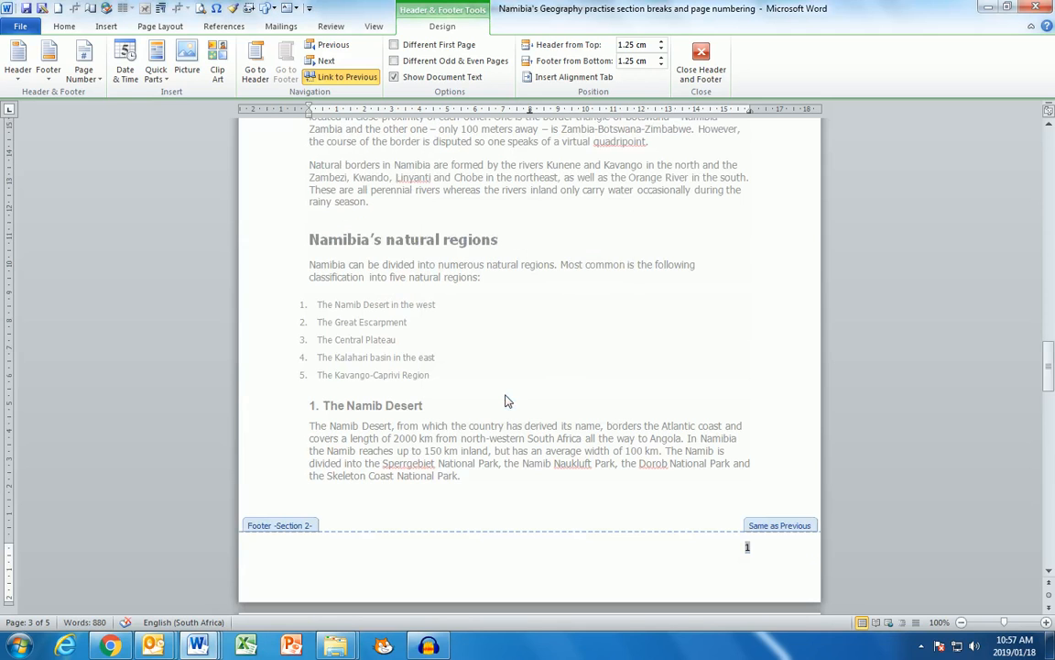
# - Unlink the Section 2 footer from the previous section's footer
pyautogui.scroll(-15, 508, 400)
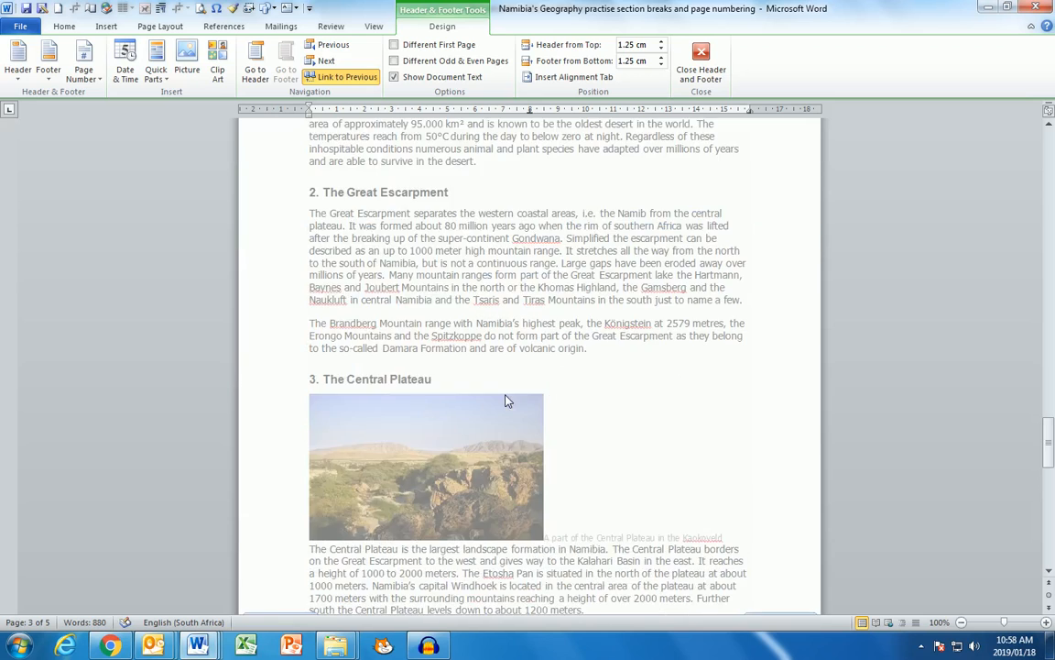
pyautogui.scroll(10, 509, 401)
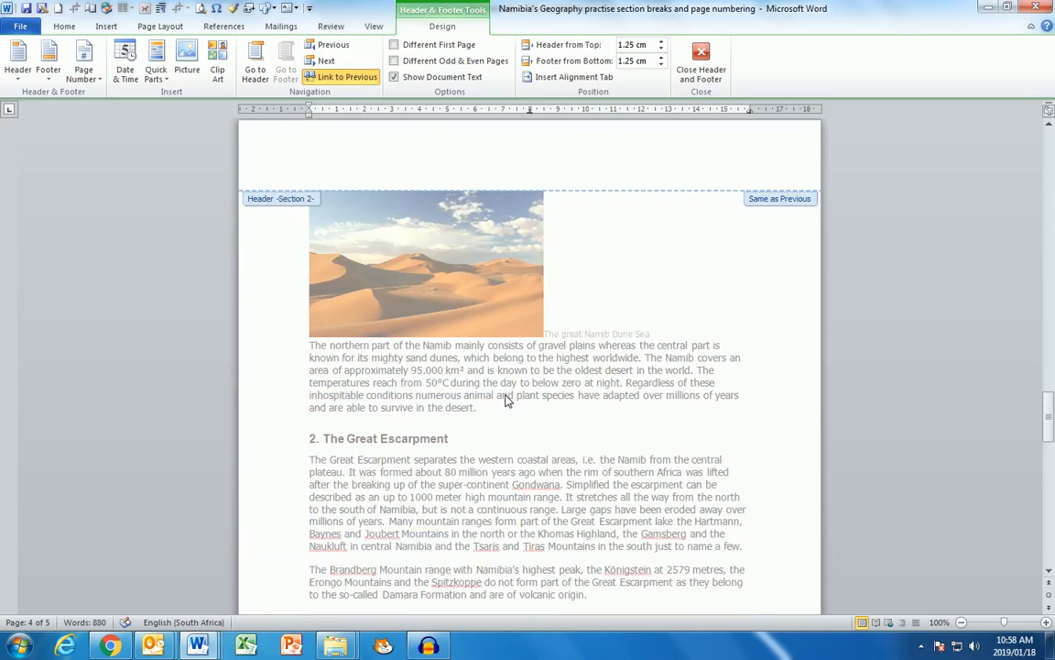
pyautogui.scroll(5, 508, 400)
pyautogui.scroll(18, 509, 400)
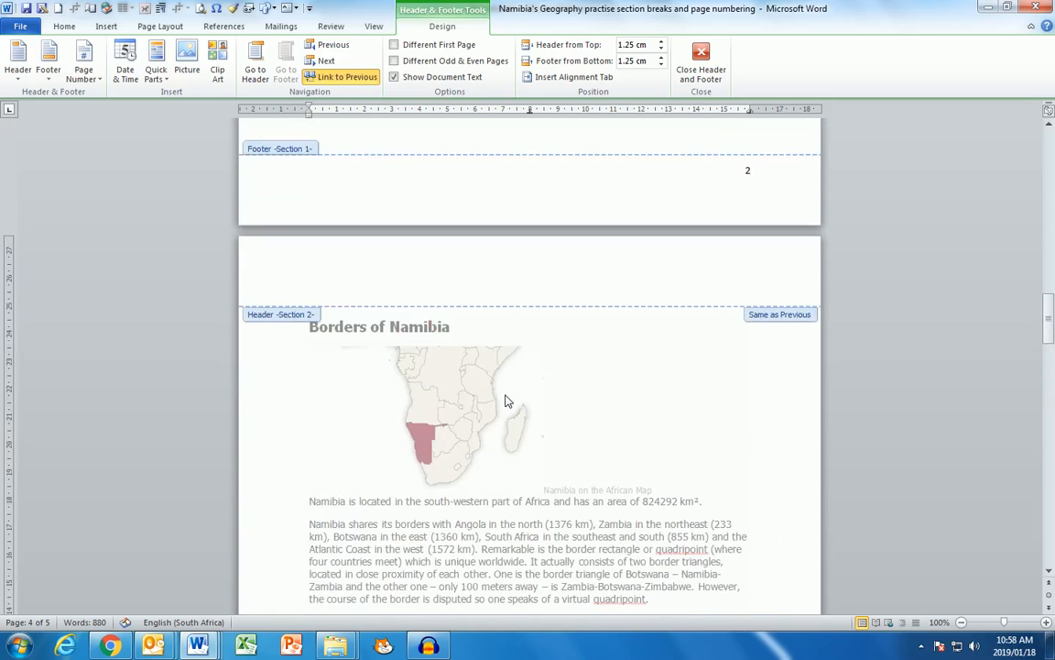
pyautogui.scroll(17, 509, 400)
pyautogui.scroll(-20, 508, 401)
pyautogui.scroll(-15, 508, 400)
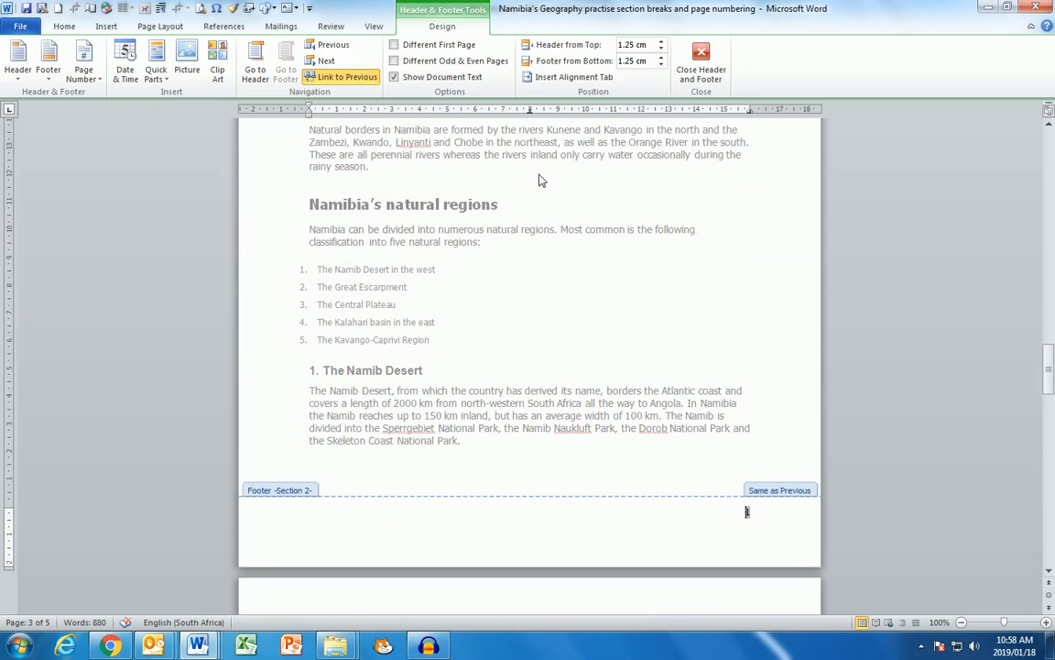
pyautogui.click(337, 79)
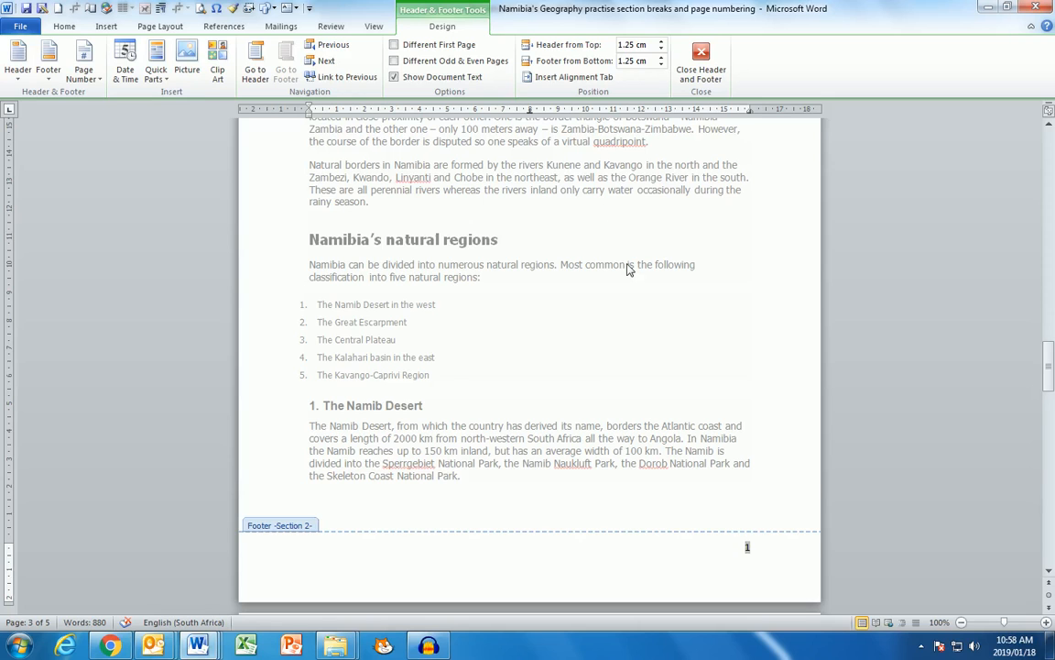
# - Try the Remove Page Numbers command on the Section 1 footer and undo it
pyautogui.scroll(10, 568, 193)
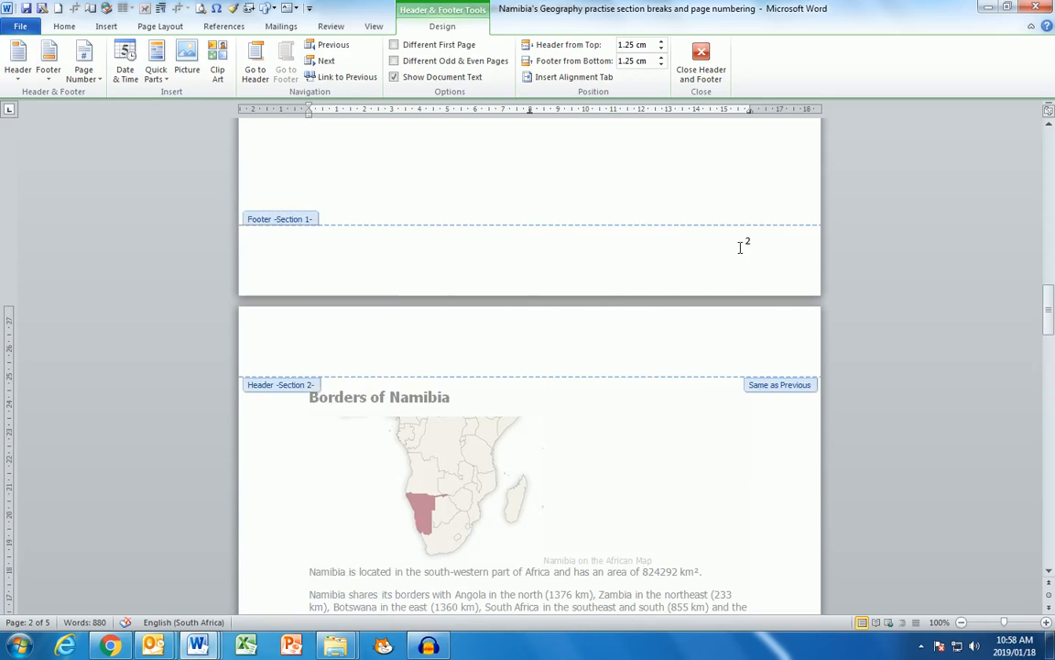
pyautogui.moveTo(745, 240); pyautogui.dragTo(763, 245)
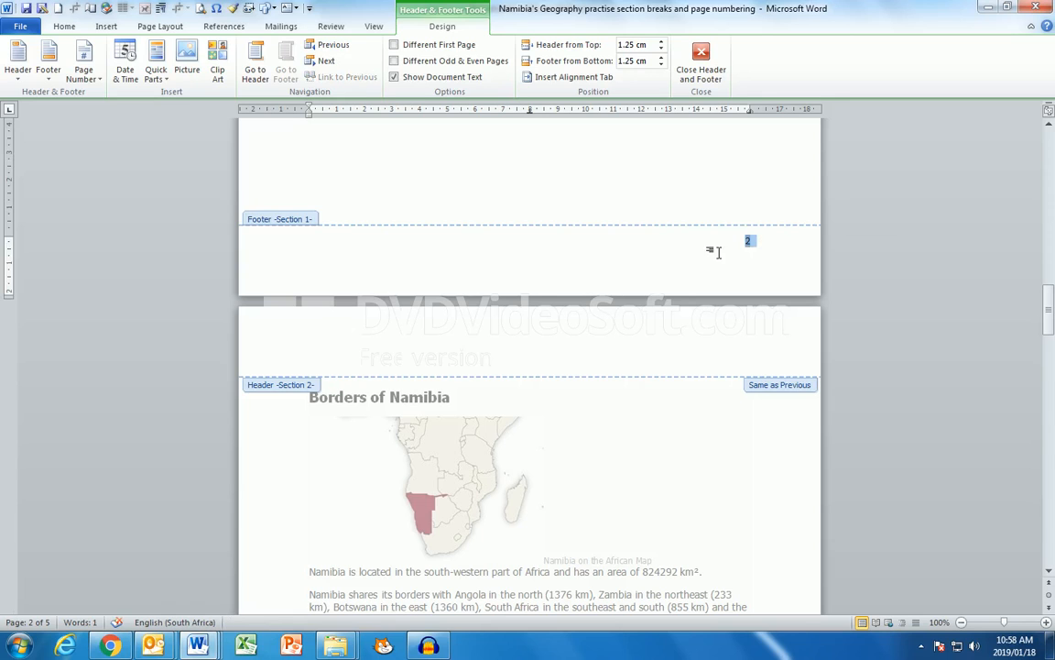
pyautogui.click(708, 248)
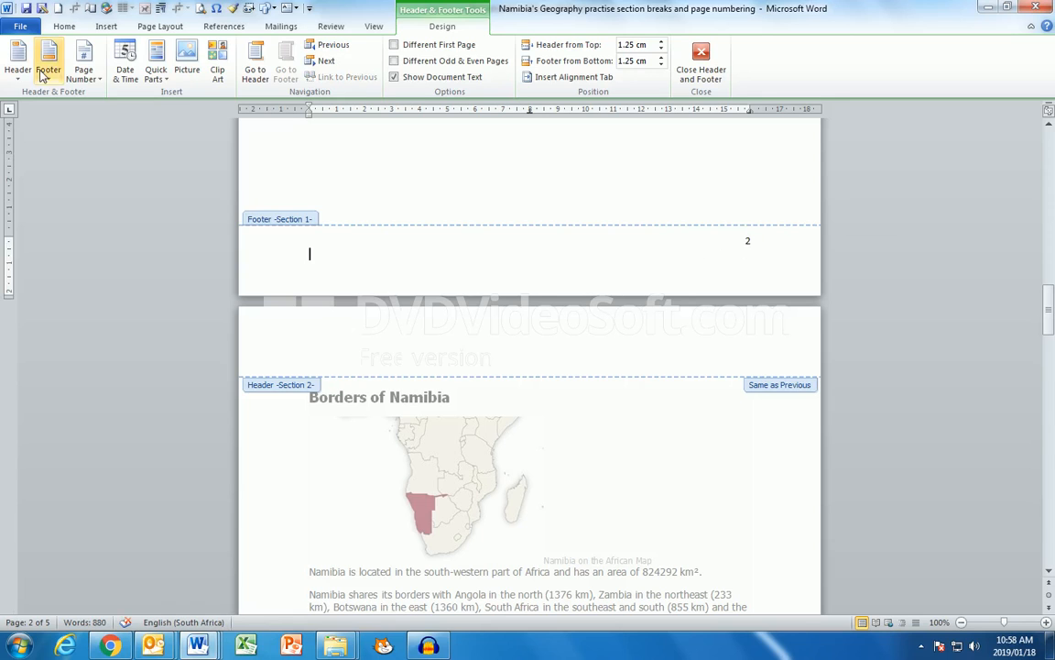
pyautogui.click(81, 64)
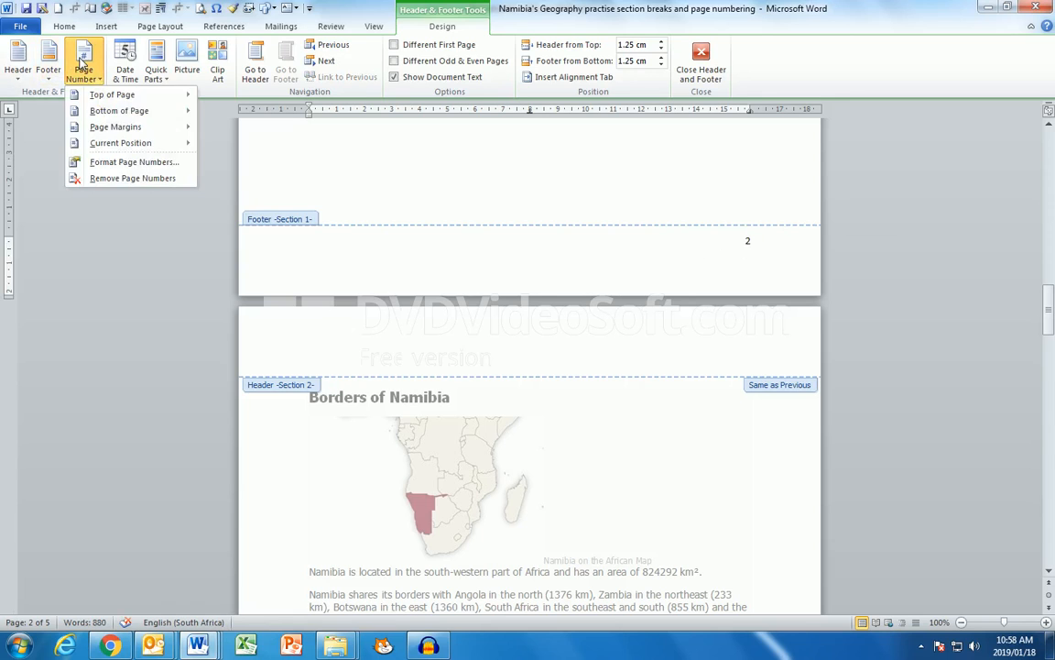
pyautogui.click(126, 178)
pyautogui.hotkey('ctrl', 'z')
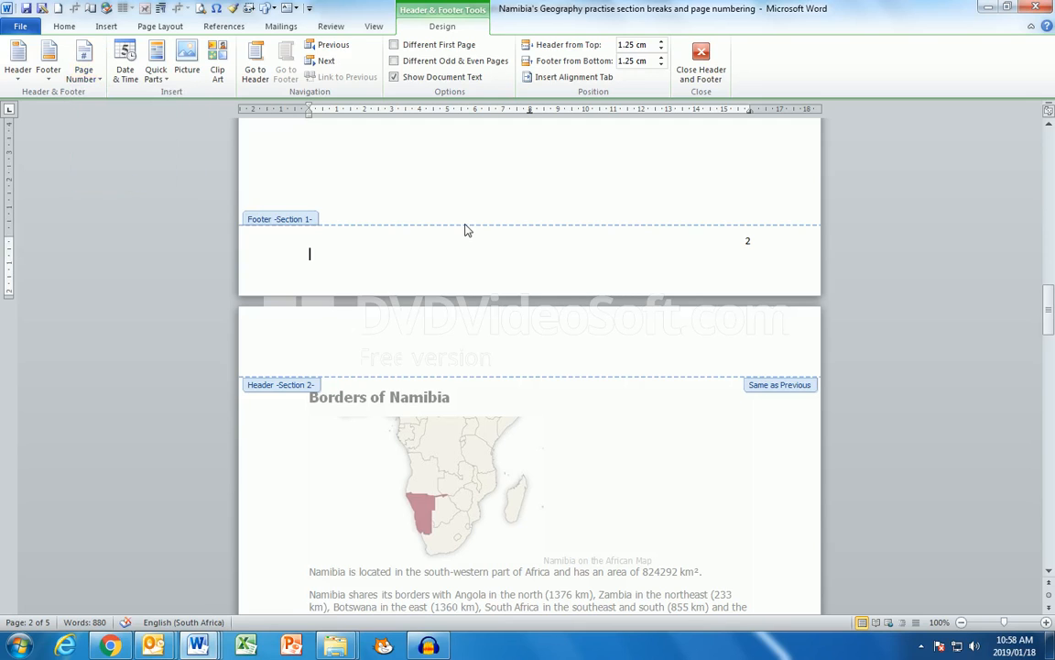
# - Delete the page number from the Section 1 footer and return to editing the body text
pyautogui.scroll(3, 465, 230)
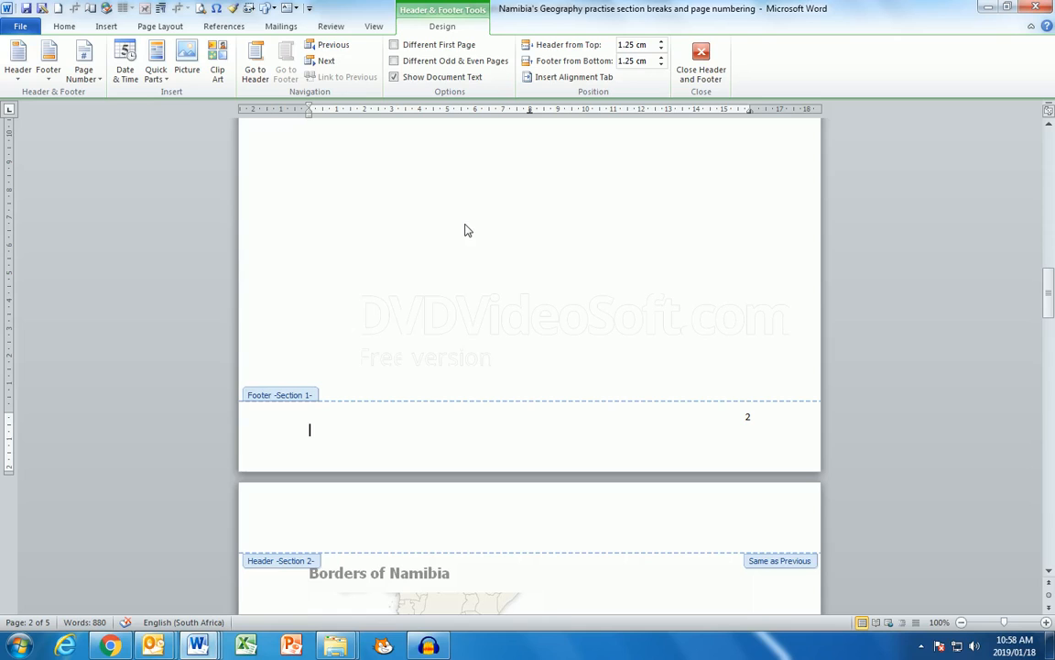
pyautogui.doubleClick(746, 418)
pyautogui.press('Delete')
pyautogui.scroll(9, 615, 379)
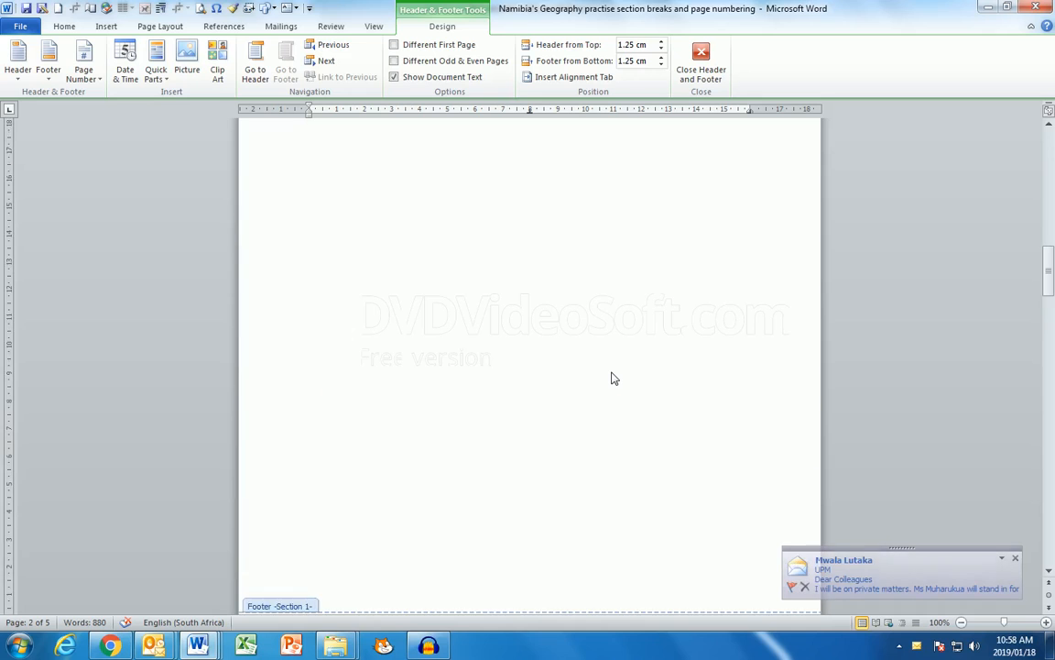
pyautogui.scroll(-8, 614, 378)
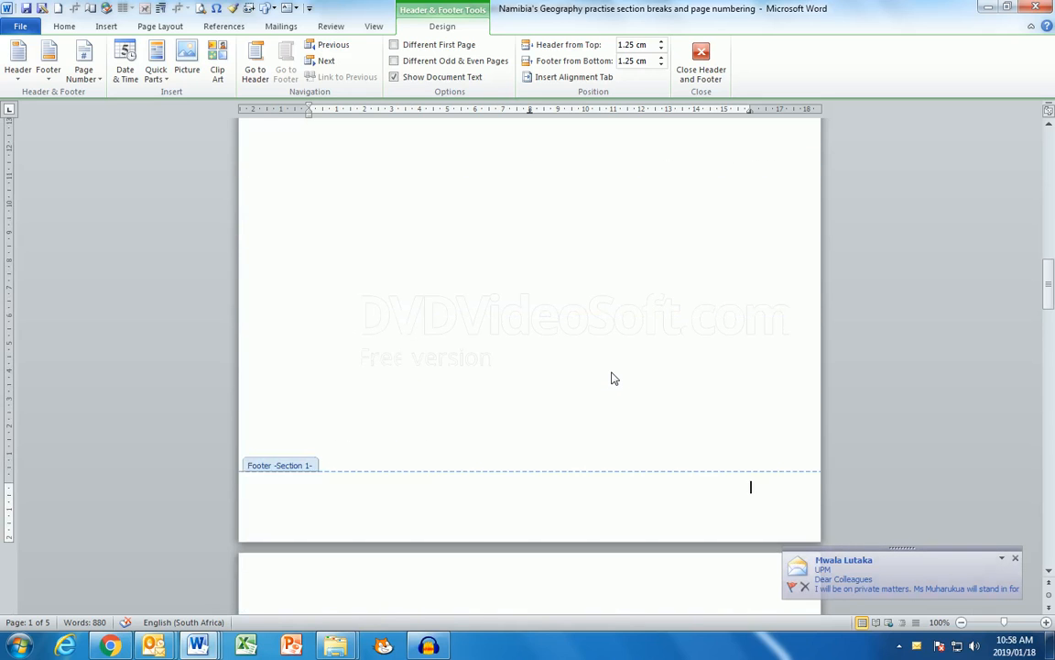
pyautogui.scroll(-5, 615, 378)
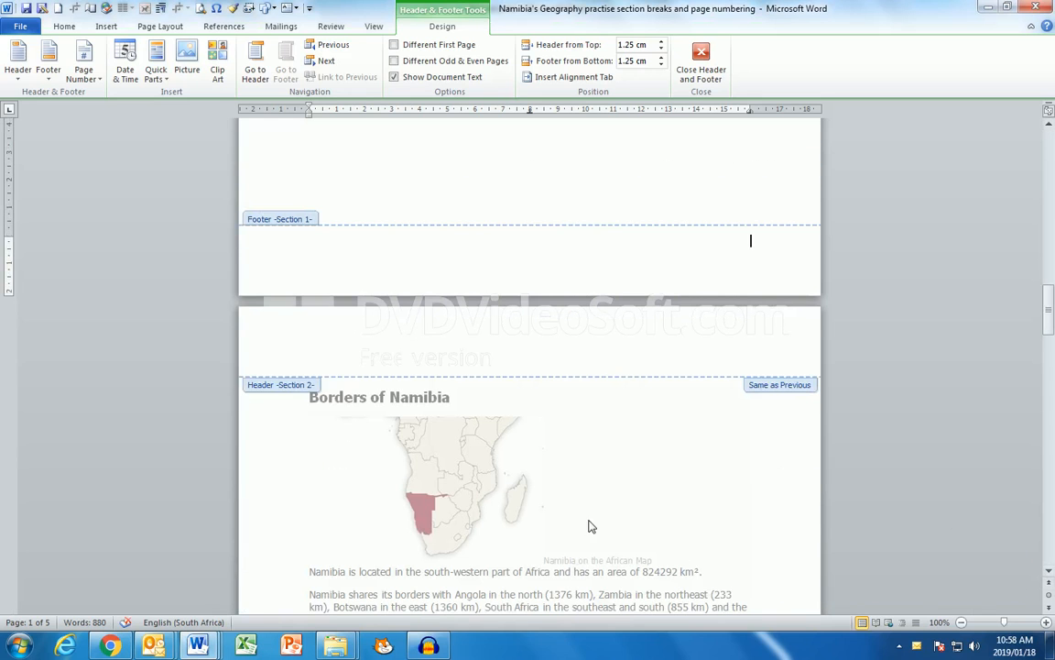
pyautogui.scroll(-5, 554, 366)
pyautogui.scroll(-1, 549, 399)
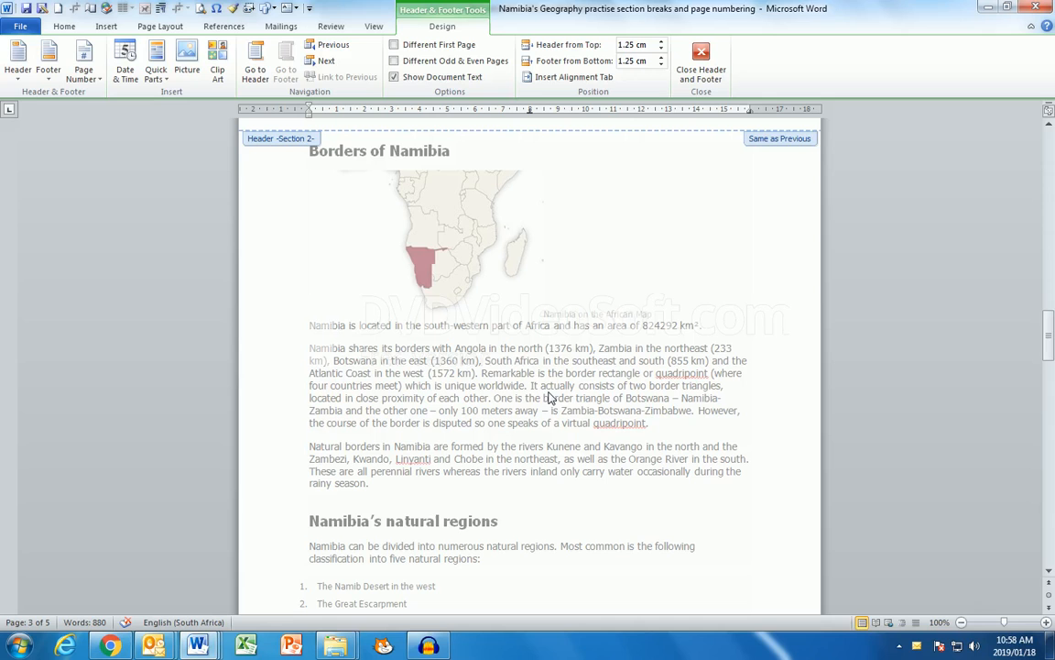
pyautogui.doubleClick(485, 383)
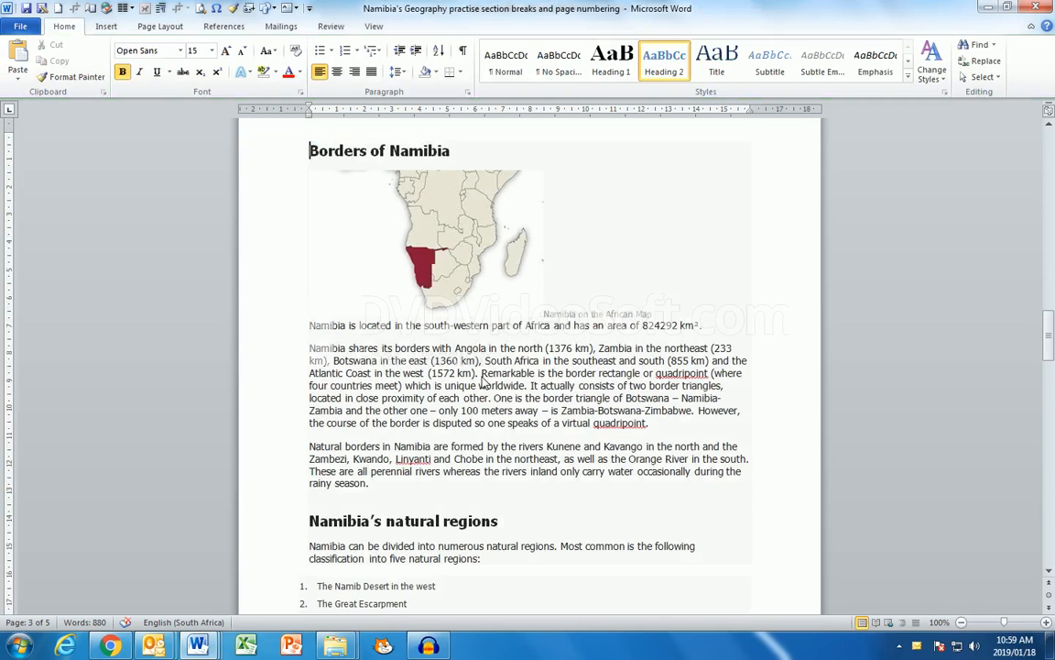
# - Check the page numbering in the Section 2 footer and on the pages through to the end of the document
pyautogui.scroll(-5, 483, 379)
pyautogui.scroll(-3, 483, 376)
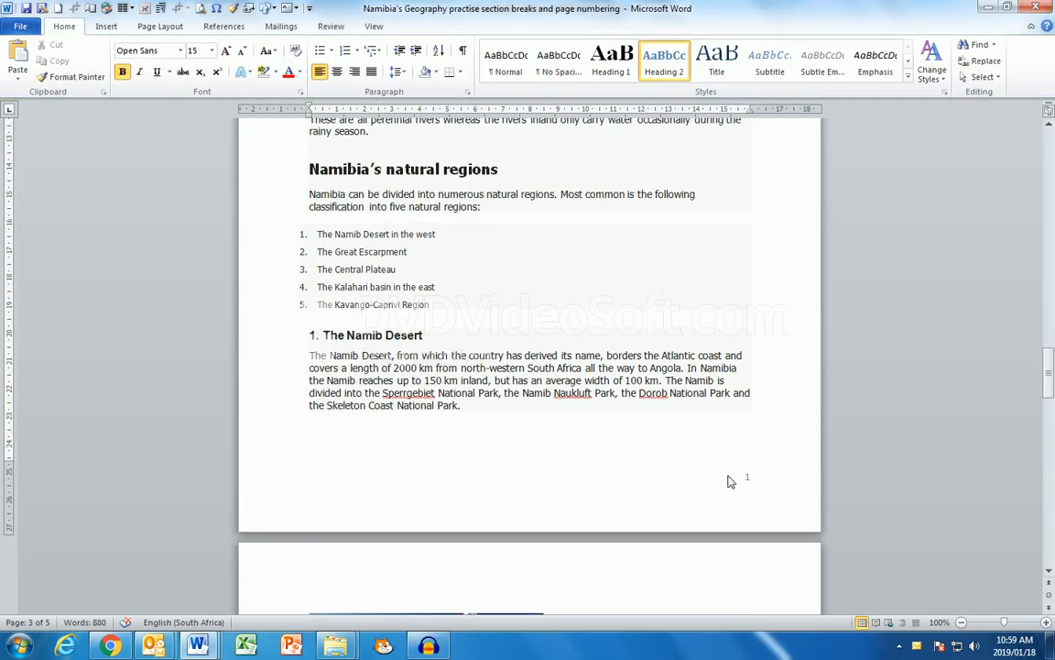
pyautogui.doubleClick(640, 486)
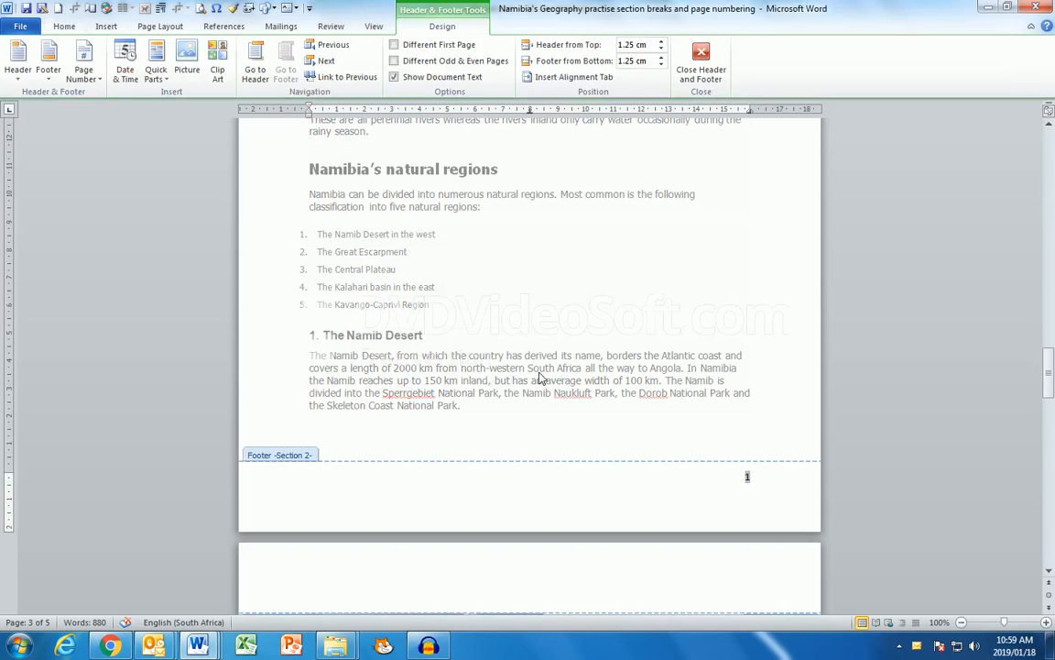
pyautogui.doubleClick(474, 275)
pyautogui.scroll(10, 474, 267)
pyautogui.scroll(-15, 473, 267)
pyautogui.scroll(-15, 473, 267)
pyautogui.scroll(-15, 473, 267)
pyautogui.scroll(-5, 473, 267)
pyautogui.scroll(6, 473, 266)
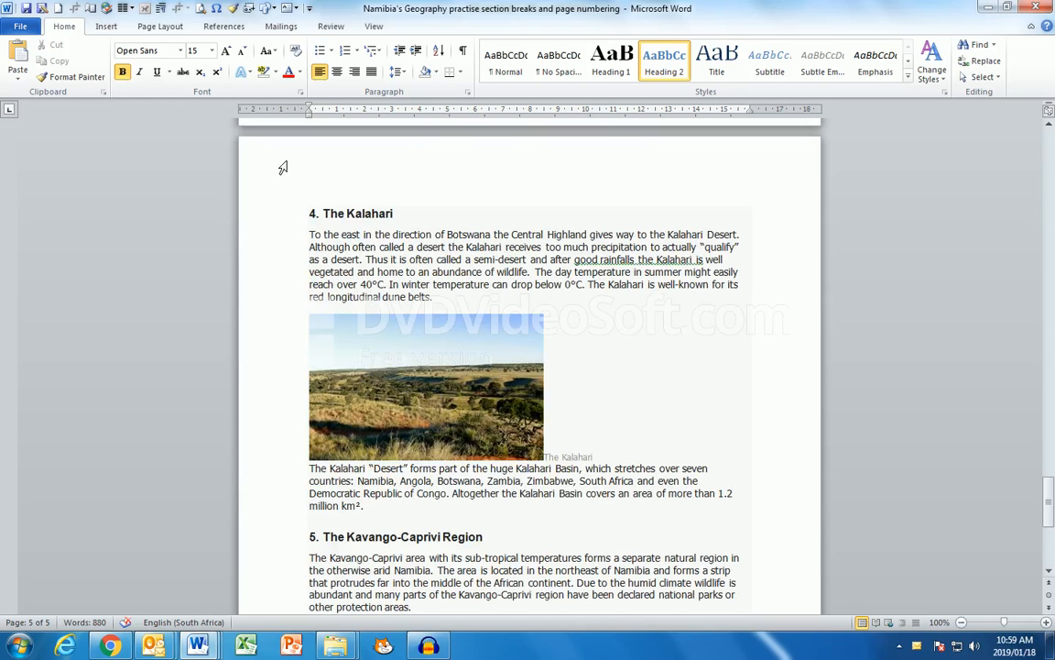
# - Place the insertion point before the heading "4. The Kalahari" and view the Page Setup options without changing them
pyautogui.click(310, 213)
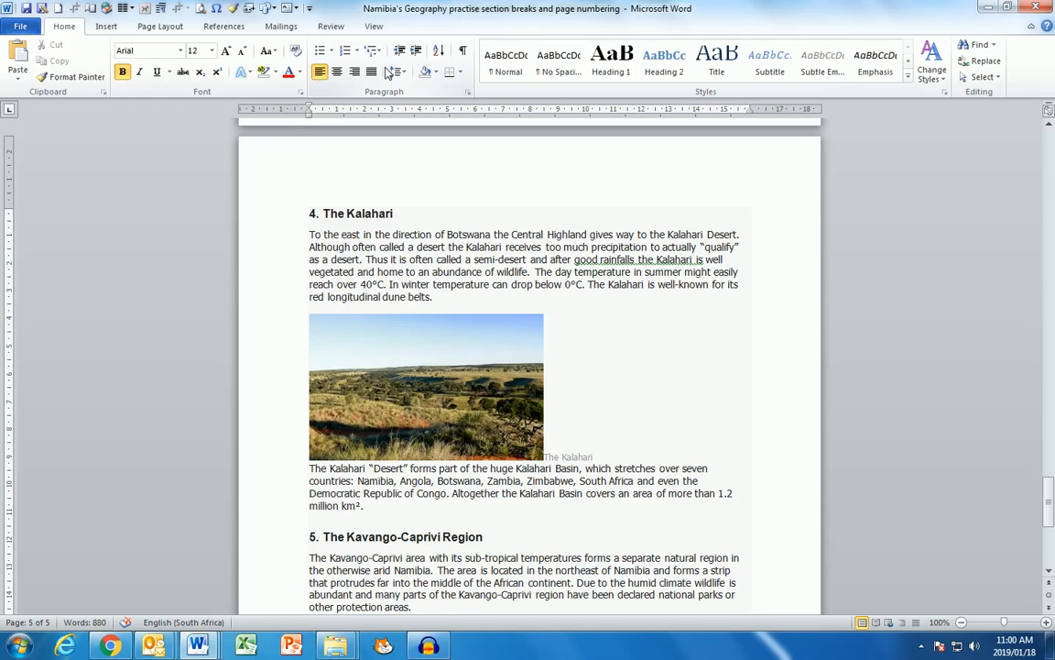
pyautogui.click(159, 26)
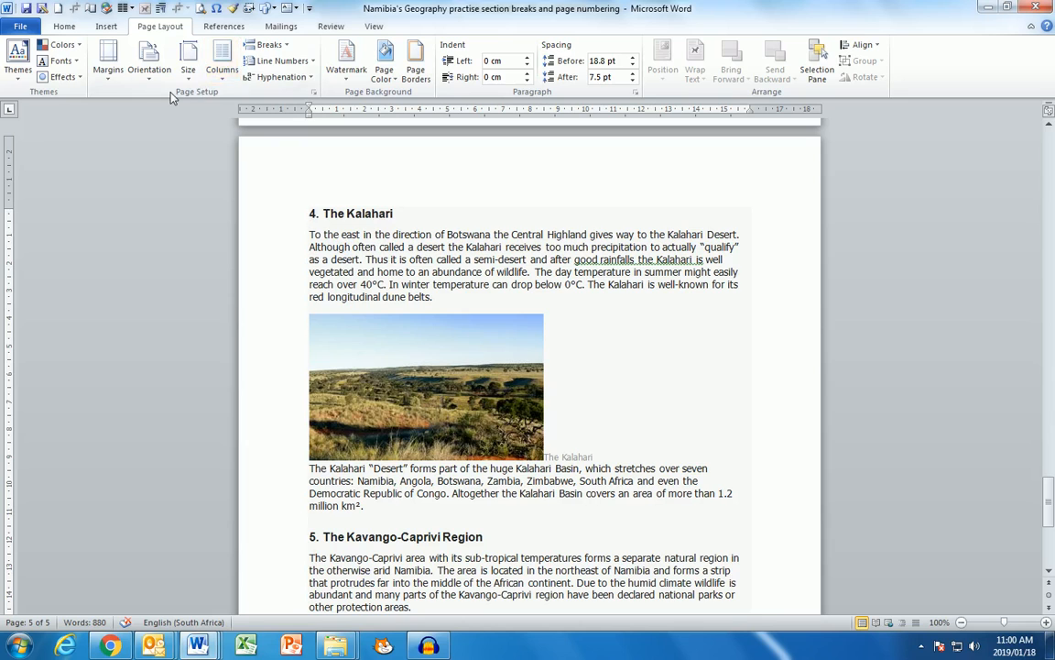
pyautogui.click(313, 95)
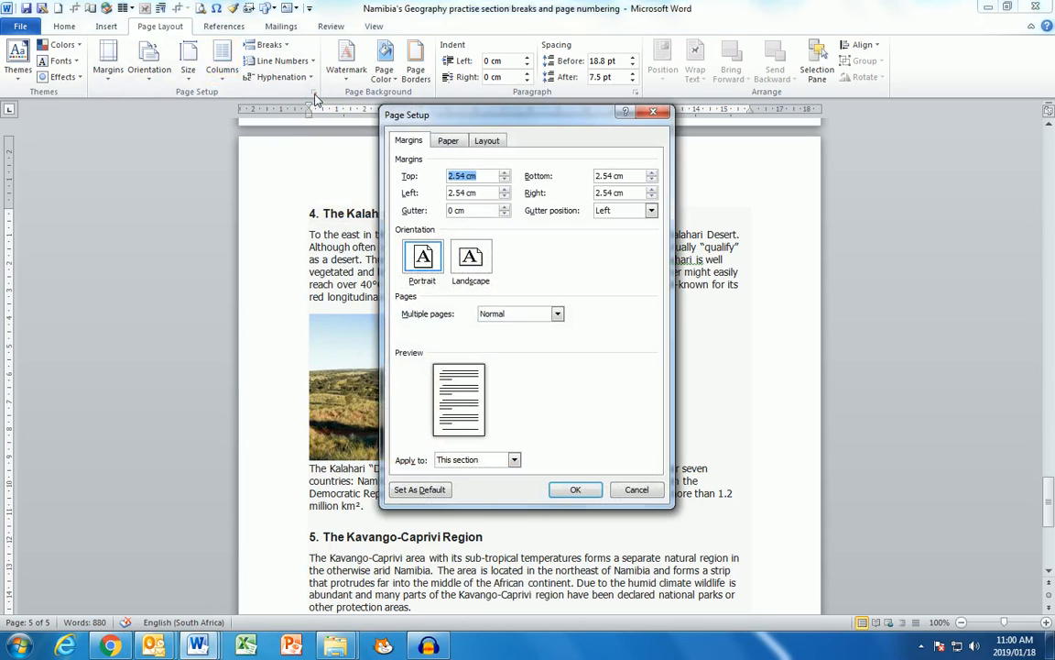
pyautogui.click(653, 111)
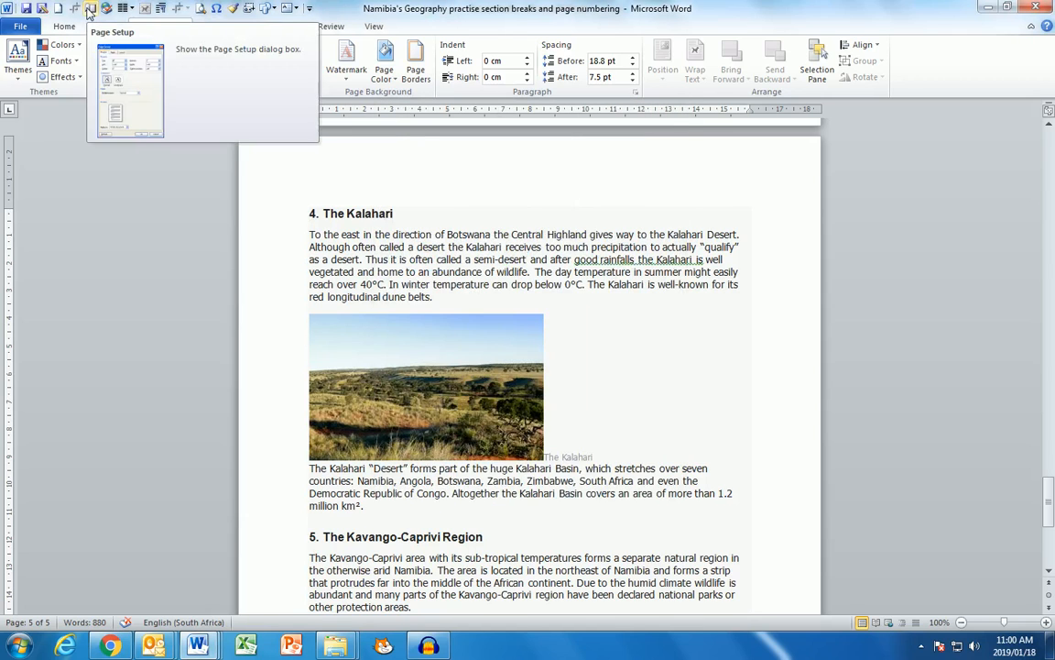
# - Try landscape orientation applied to the whole current section and undo it
pyautogui.click(89, 8)
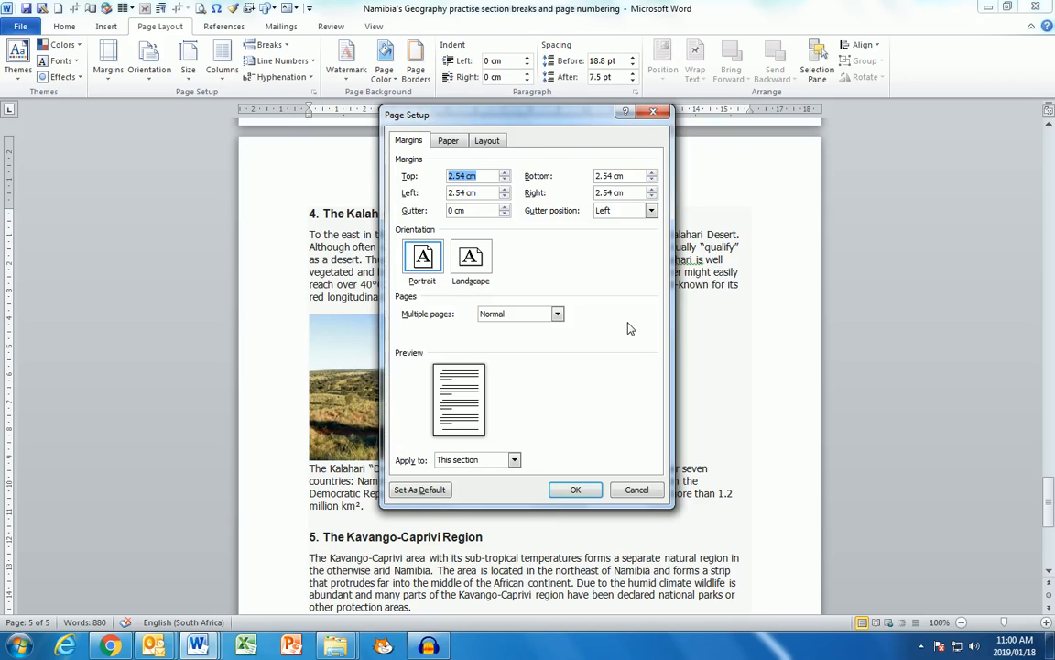
pyautogui.click(470, 260)
pyautogui.press('Return')
pyautogui.scroll(10, 476, 266)
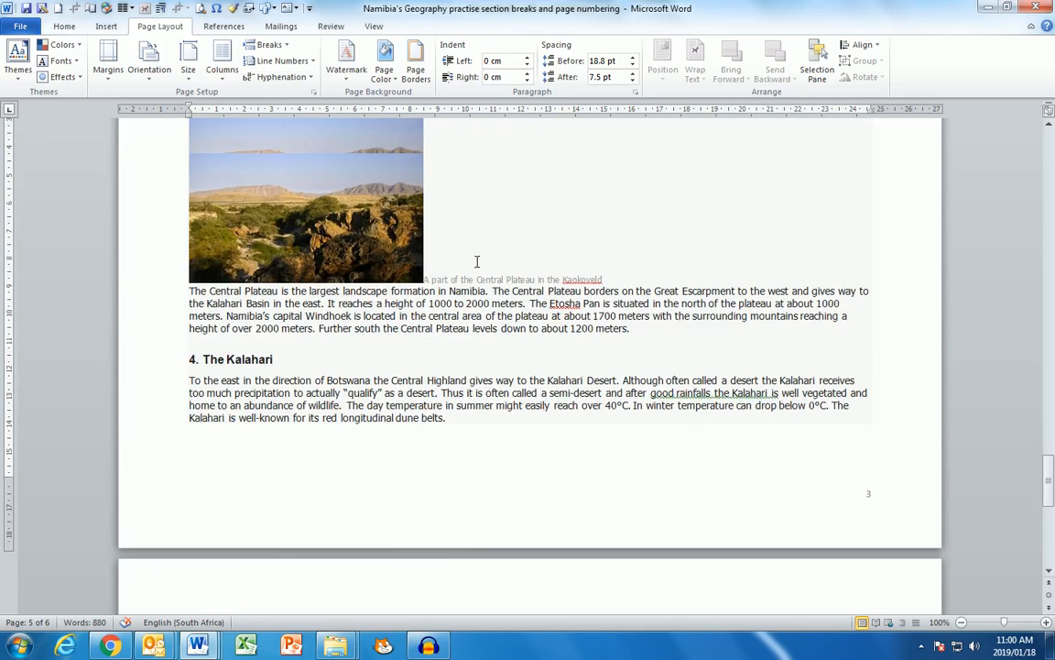
pyautogui.scroll(20, 476, 261)
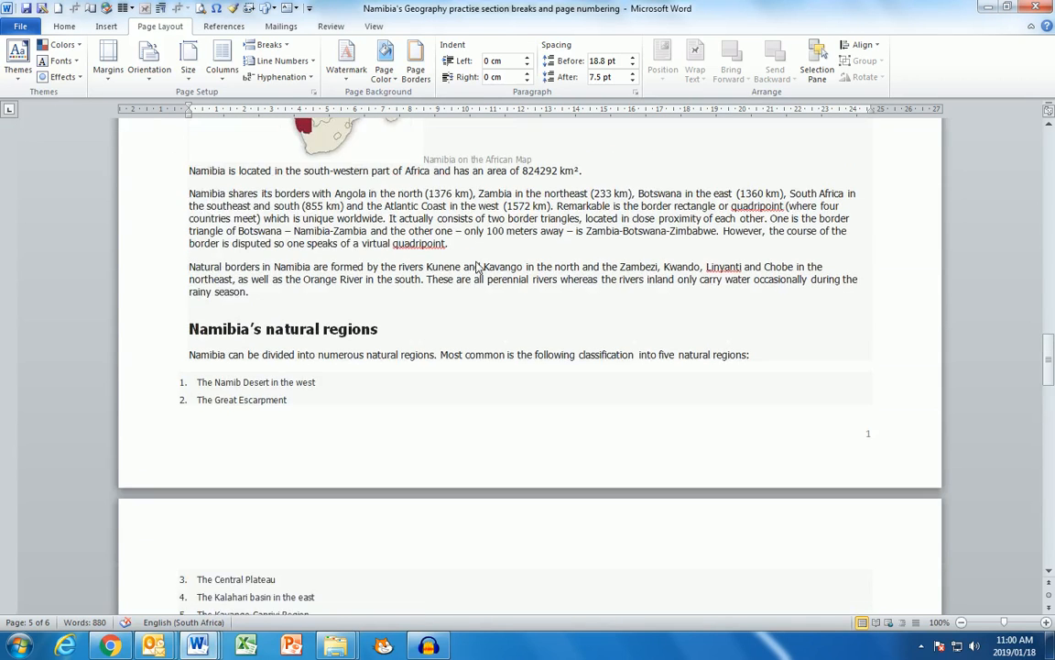
pyautogui.scroll(-12, 476, 261)
pyautogui.scroll(-10, 476, 261)
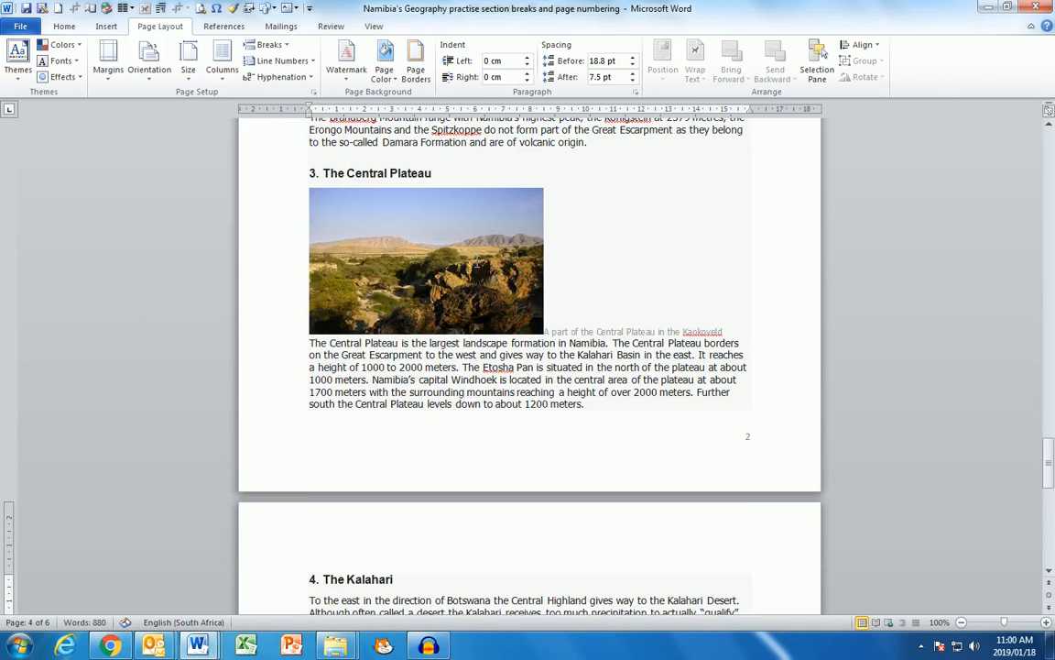
pyautogui.scroll(-4, 476, 261)
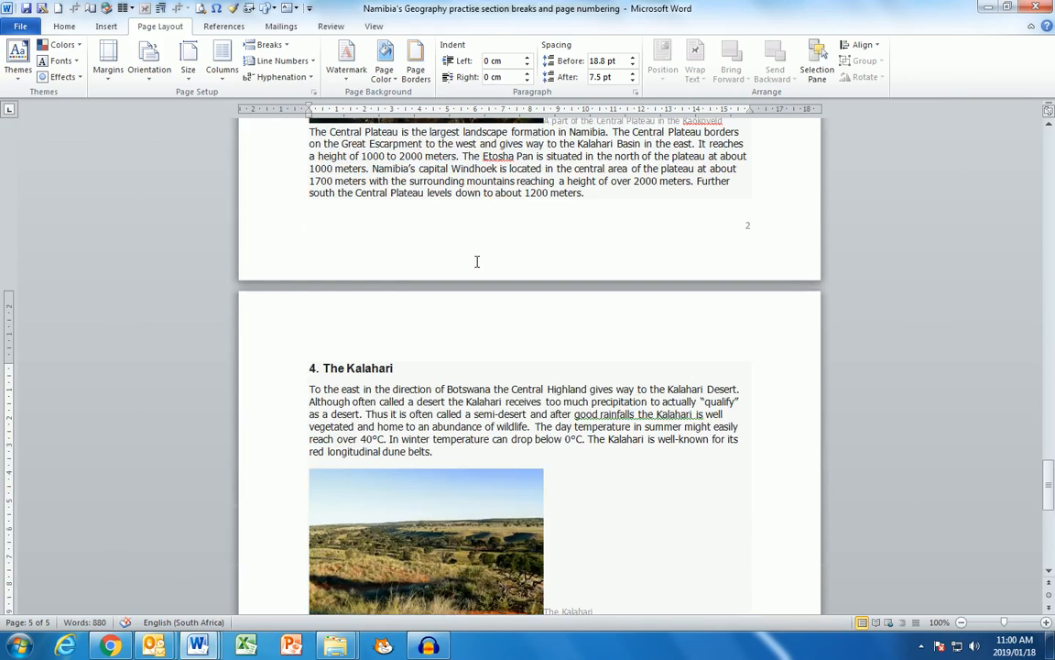
pyautogui.scroll(-1, 476, 261)
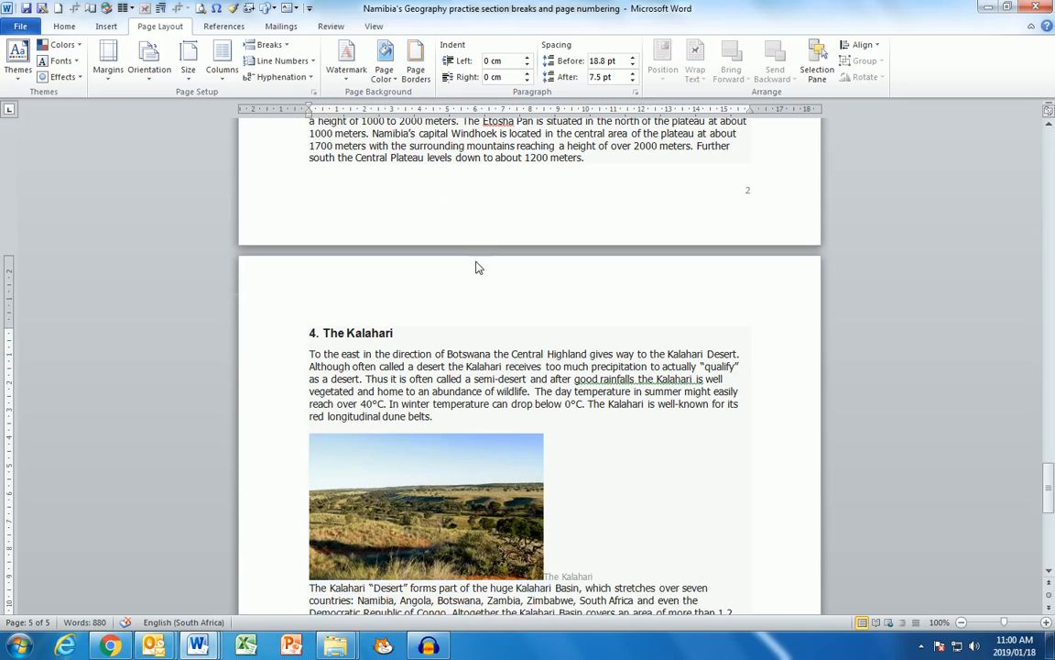
# - Set landscape orientation from the heading "4. The Kalahari" onwards by applying it to This point forward
pyautogui.click(74, 8)
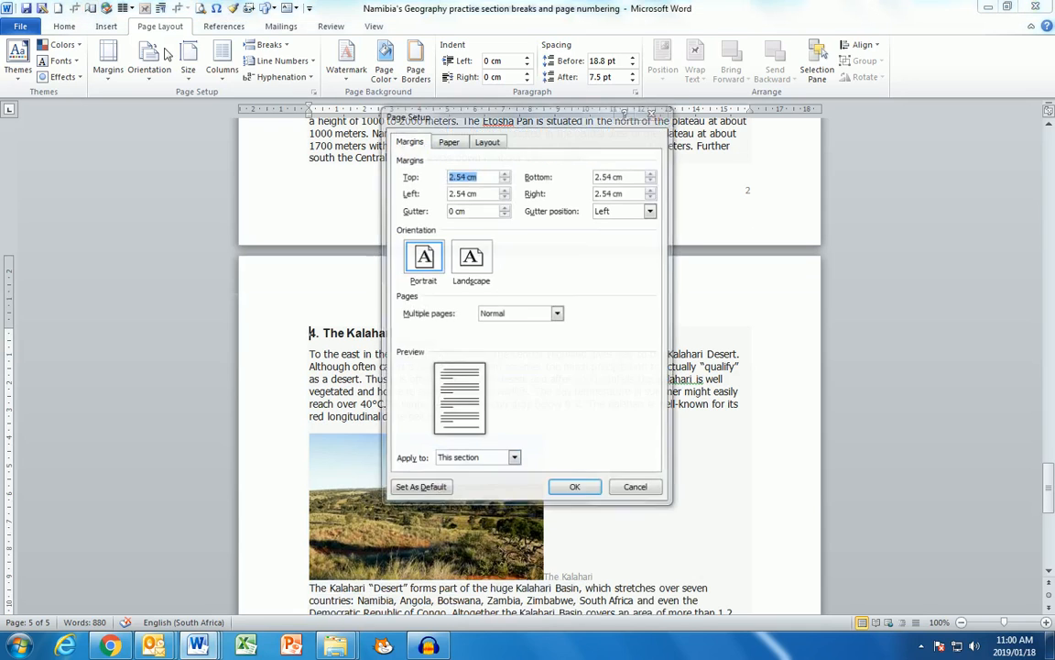
pyautogui.click(473, 261)
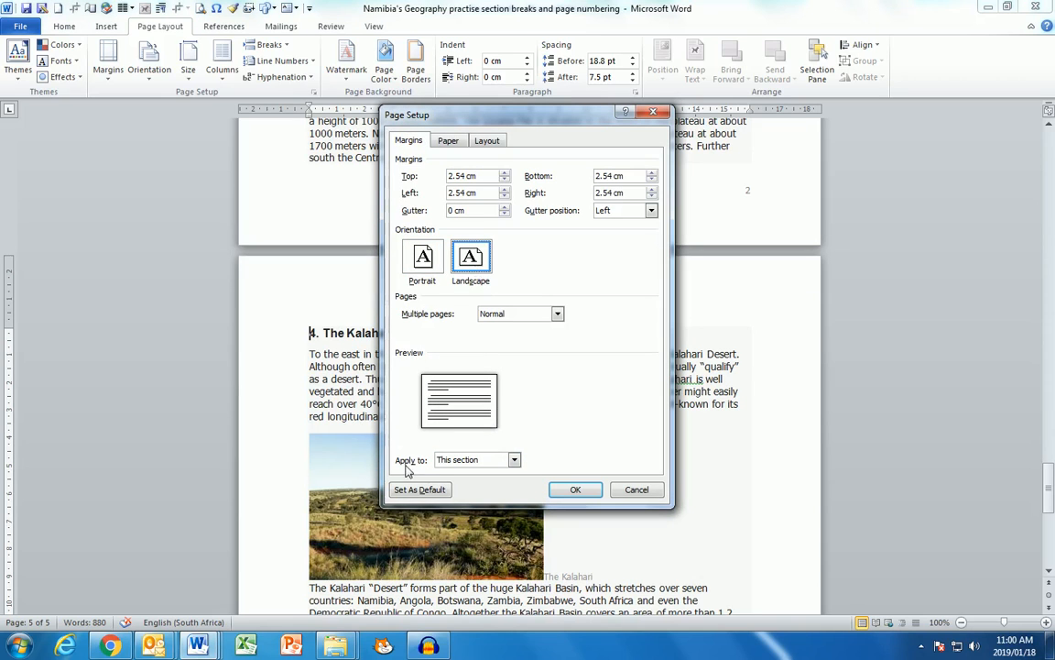
pyautogui.click(515, 461)
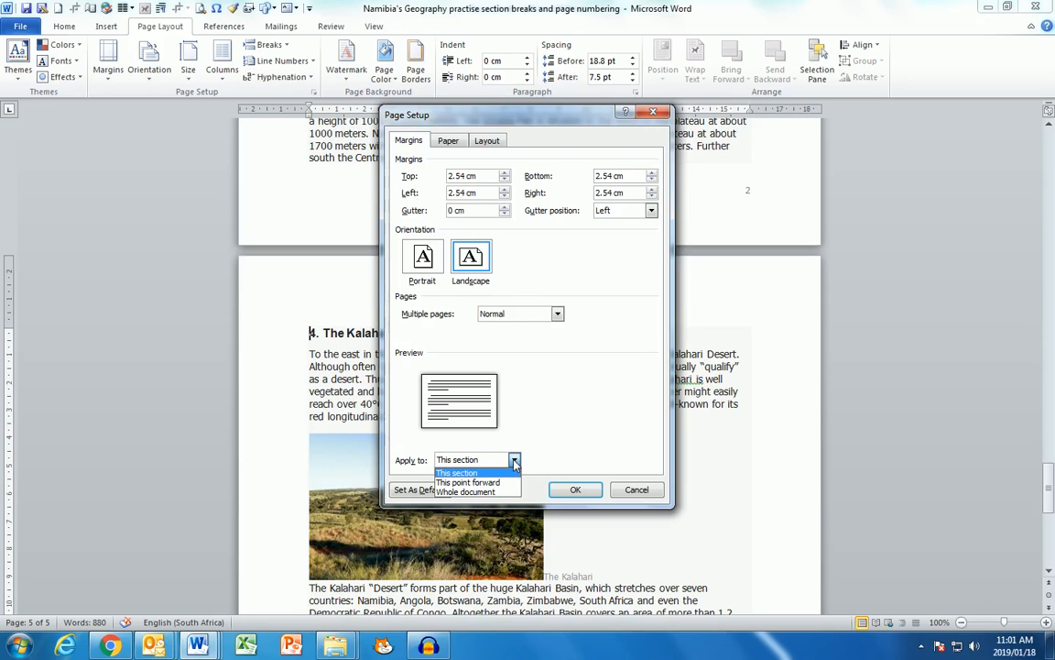
pyautogui.click(456, 483)
pyautogui.click(576, 489)
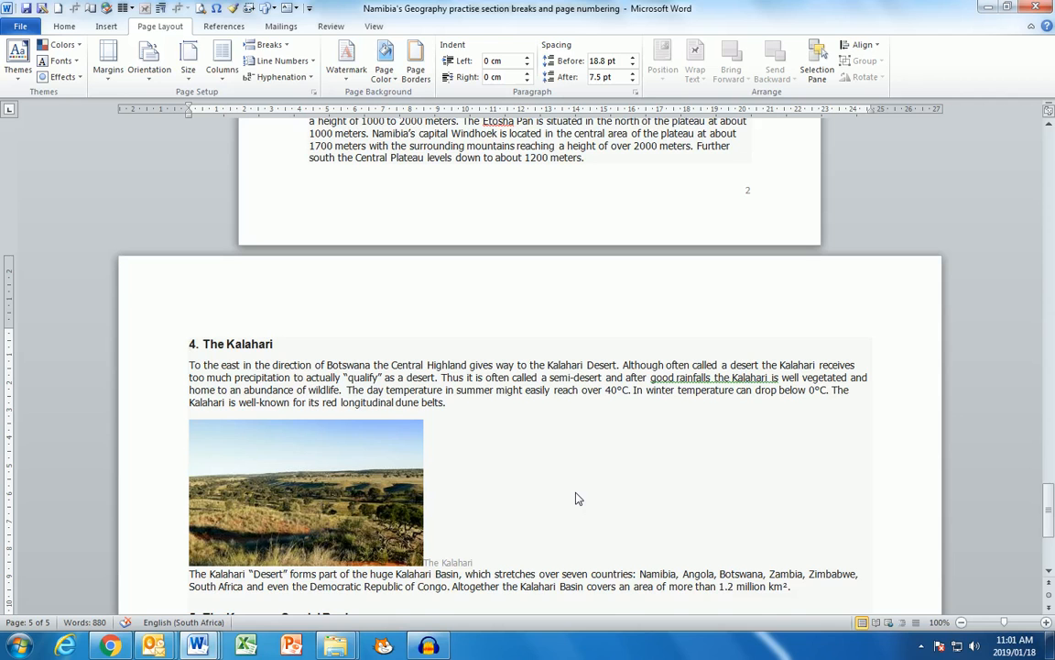
# - Check the page orientations and briefly show the formatting marks to inspect the break before "4. The Kalahari"
pyautogui.scroll(6, 575, 498)
pyautogui.scroll(20, 575, 492)
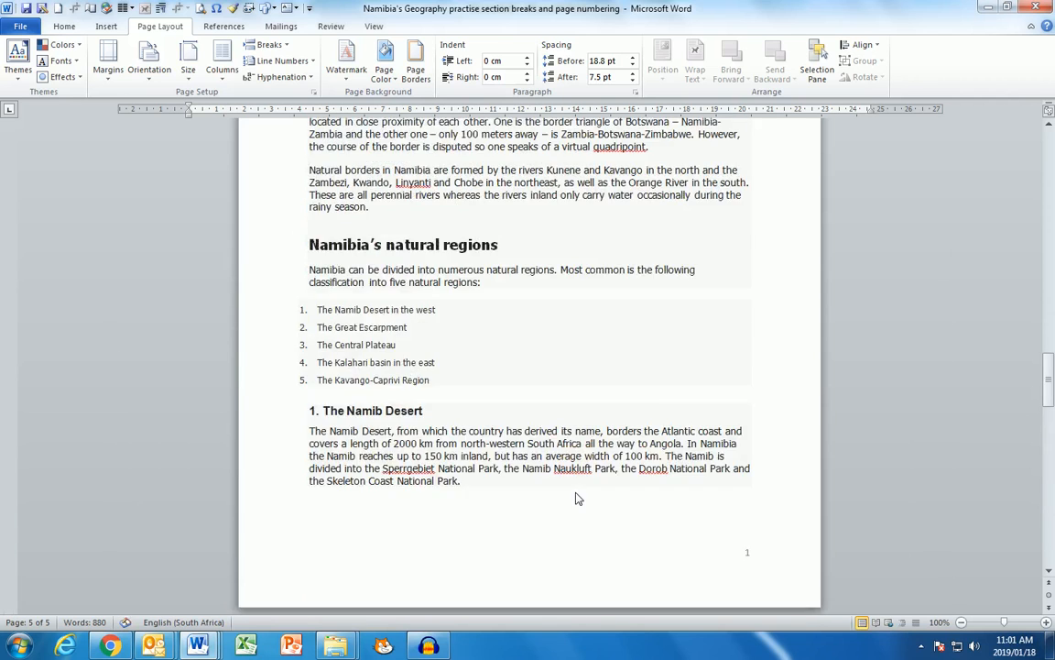
pyautogui.scroll(-18, 576, 492)
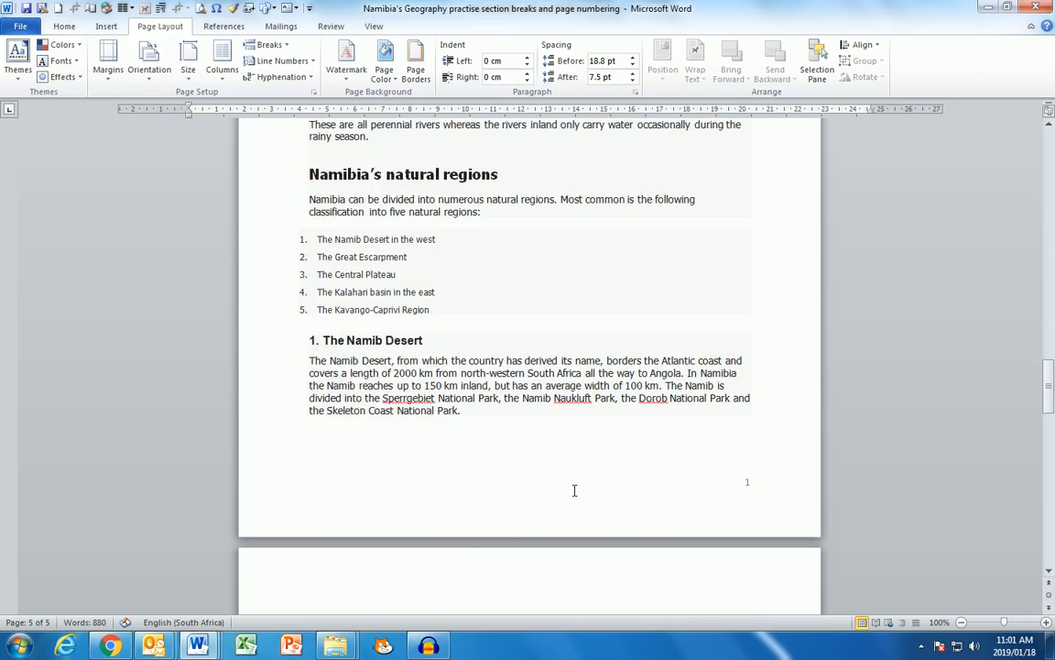
pyautogui.scroll(-7, 575, 492)
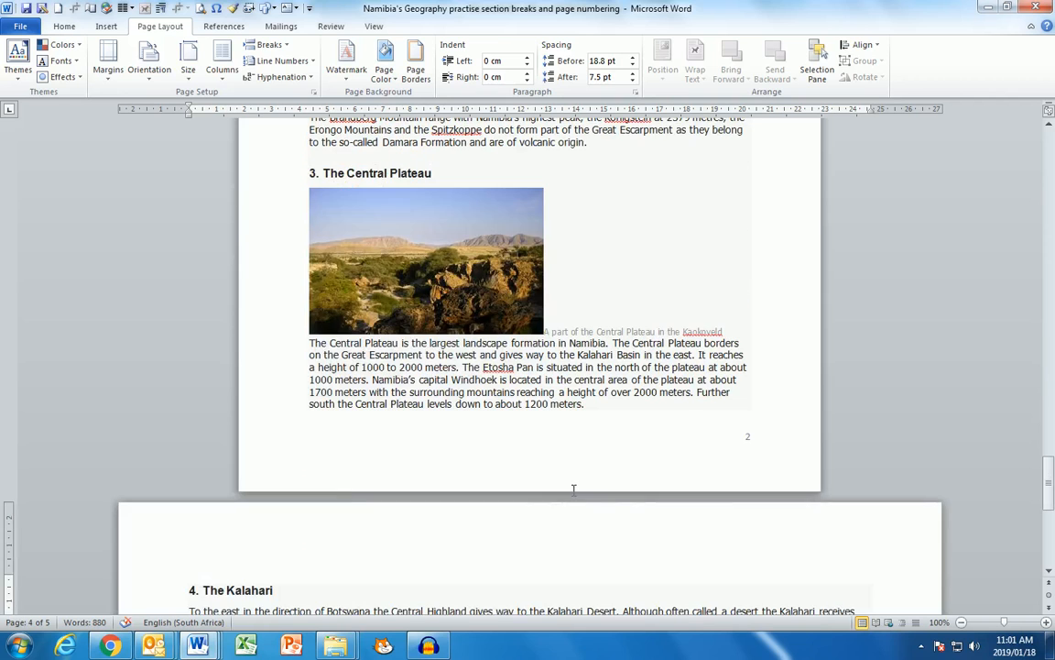
pyautogui.click(60, 26)
pyautogui.click(463, 52)
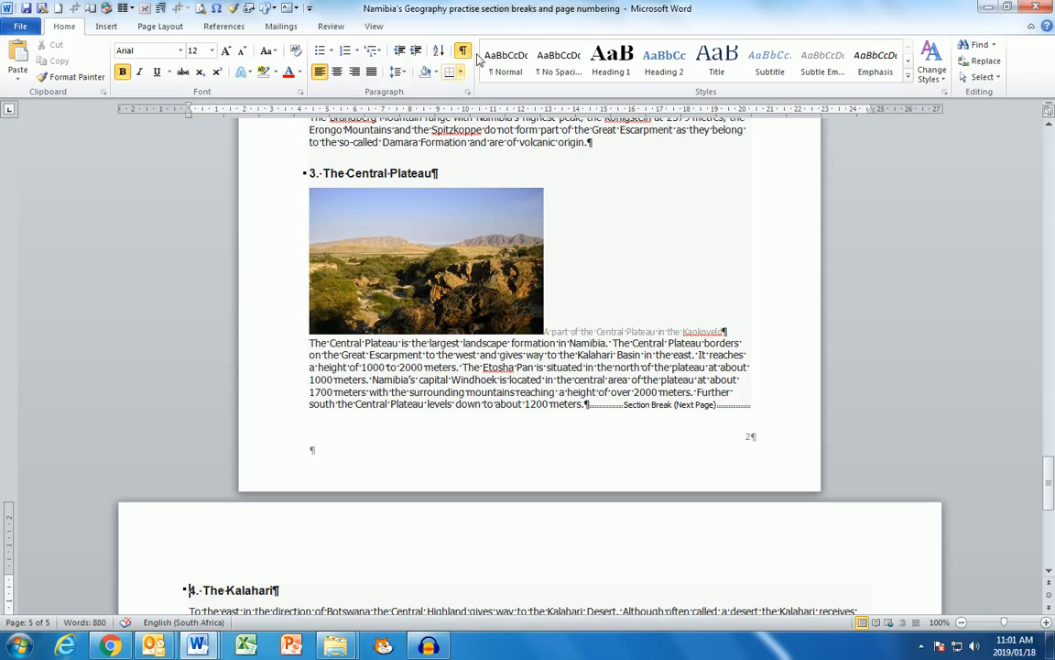
pyautogui.click(464, 52)
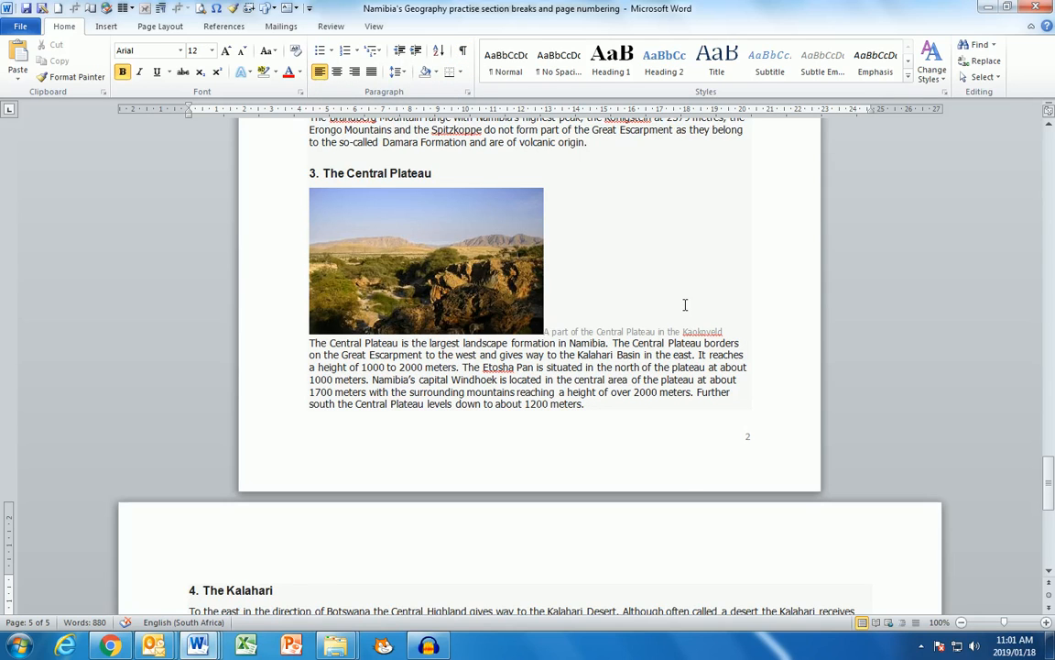
# - Set the page numbering in the Section 3 footer to start at 3
pyautogui.scroll(-4, 685, 303)
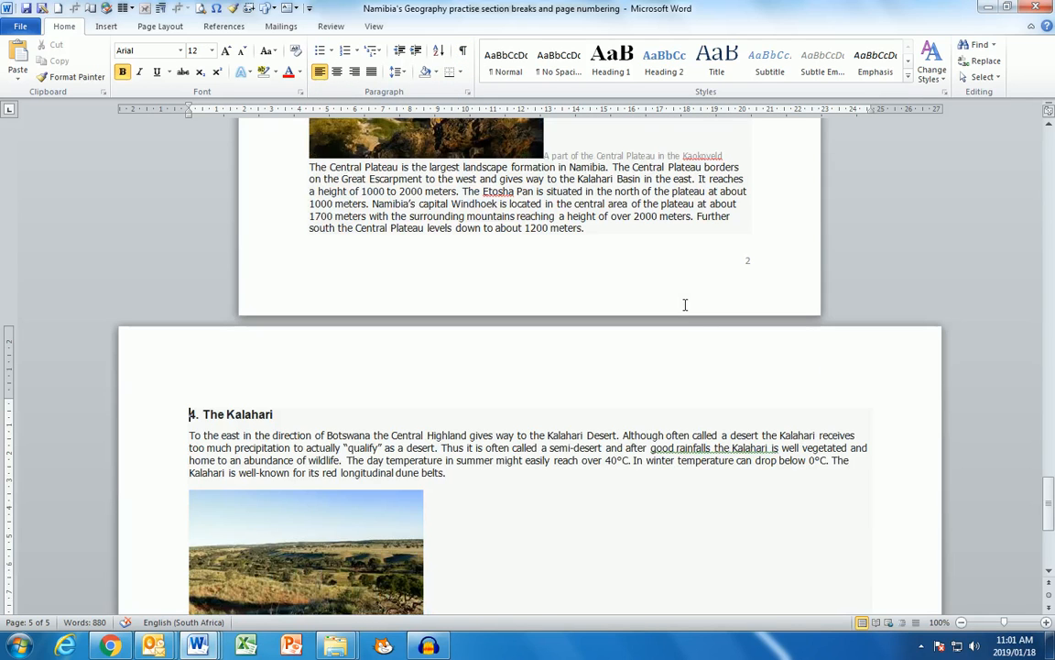
pyautogui.scroll(-3, 686, 304)
pyautogui.scroll(-3, 685, 305)
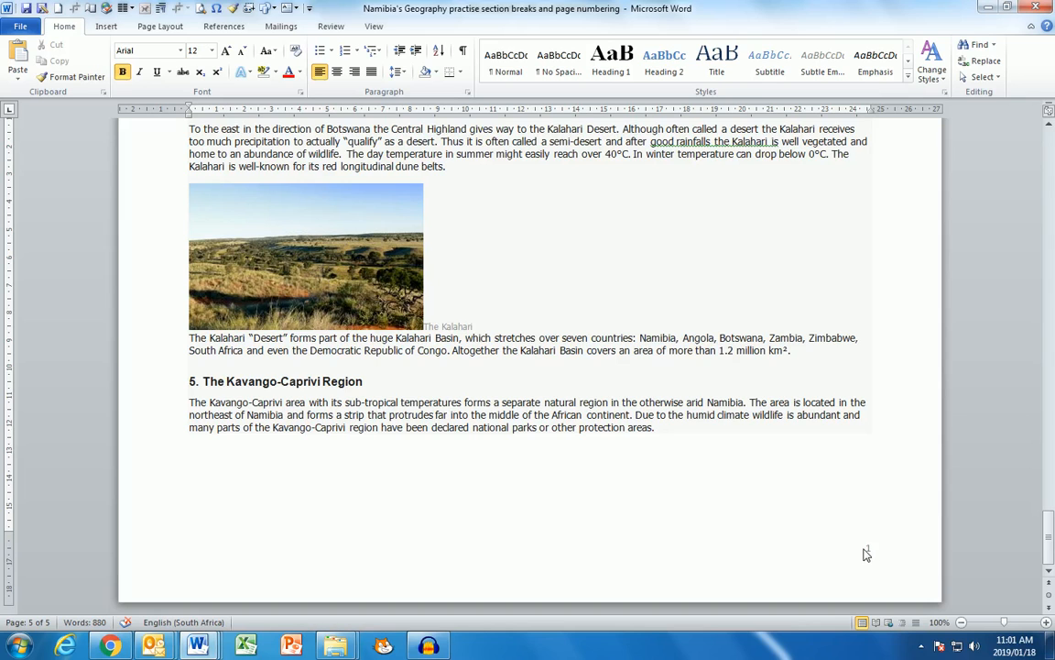
pyautogui.doubleClick(867, 553)
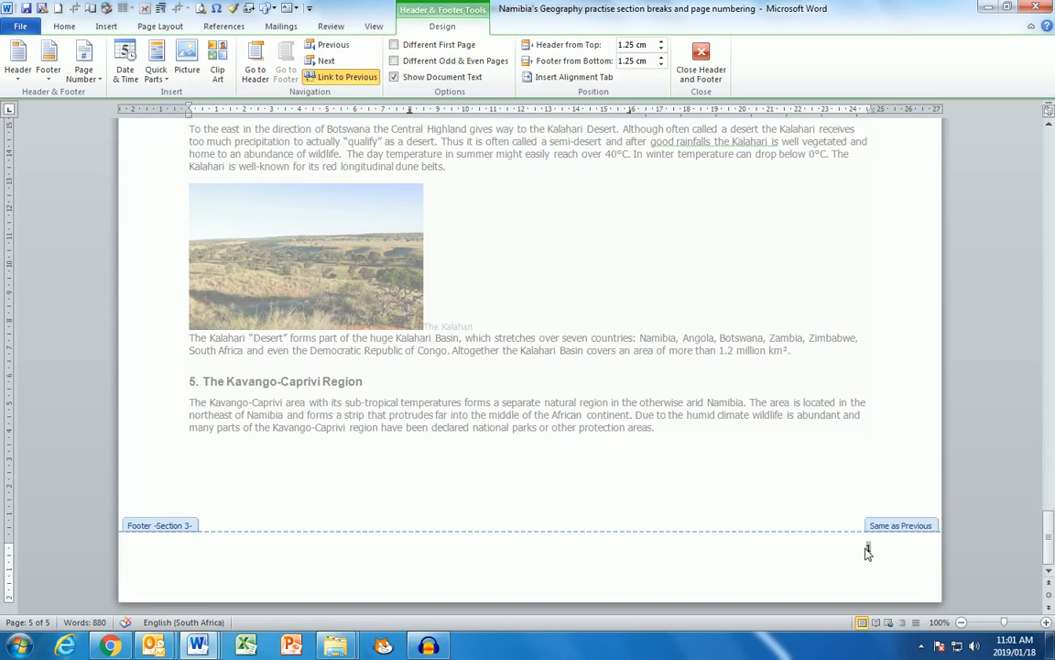
pyautogui.click(84, 62)
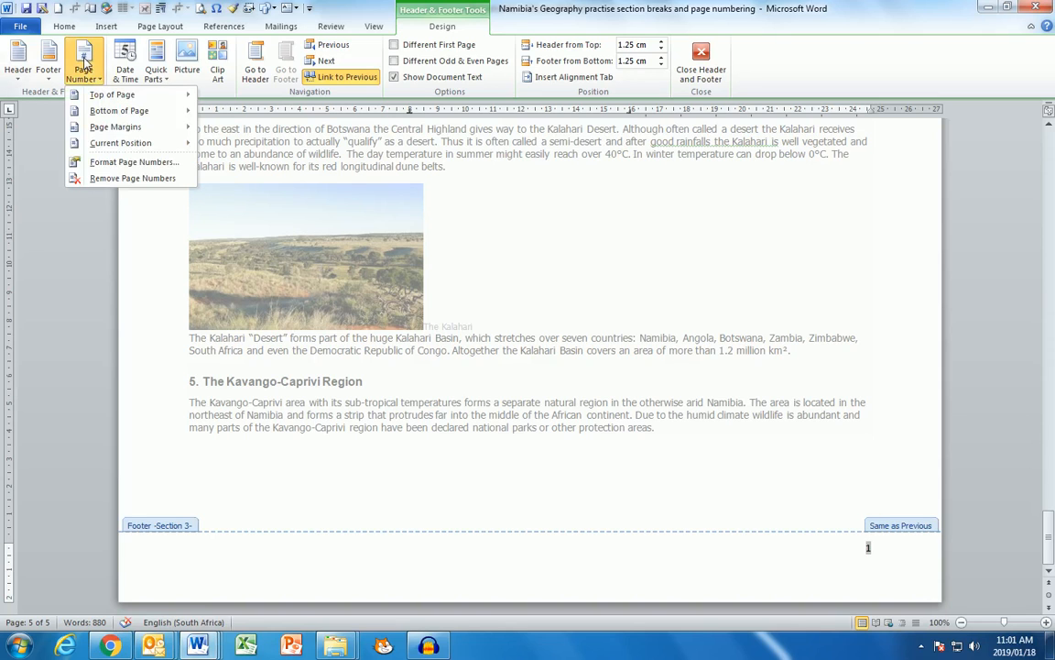
pyautogui.click(110, 162)
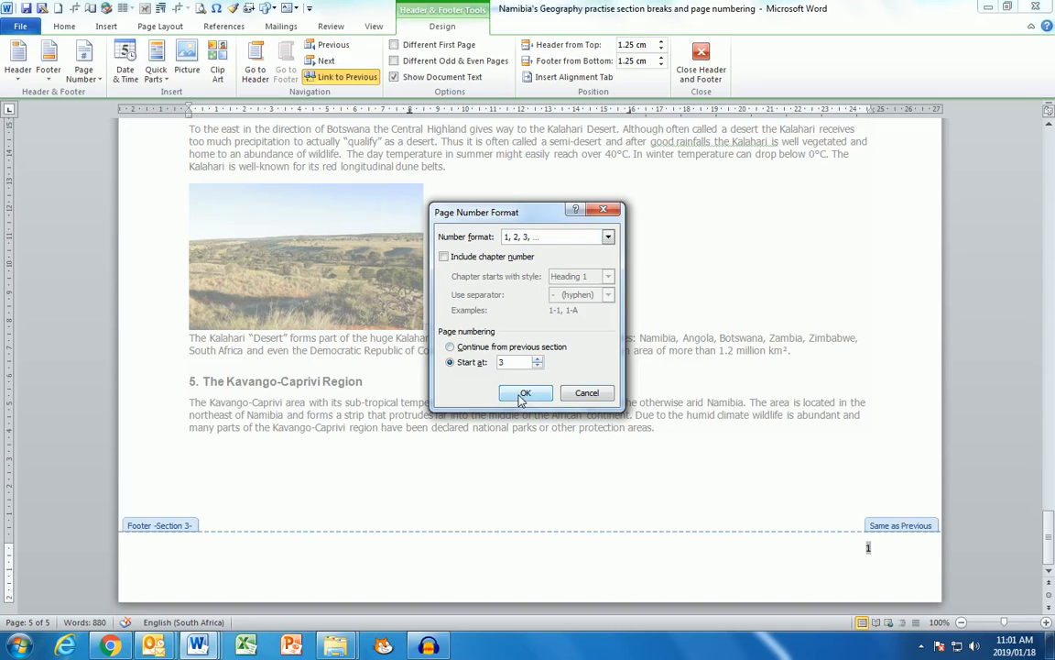
pyautogui.click(524, 394)
pyautogui.scroll(5, 555, 349)
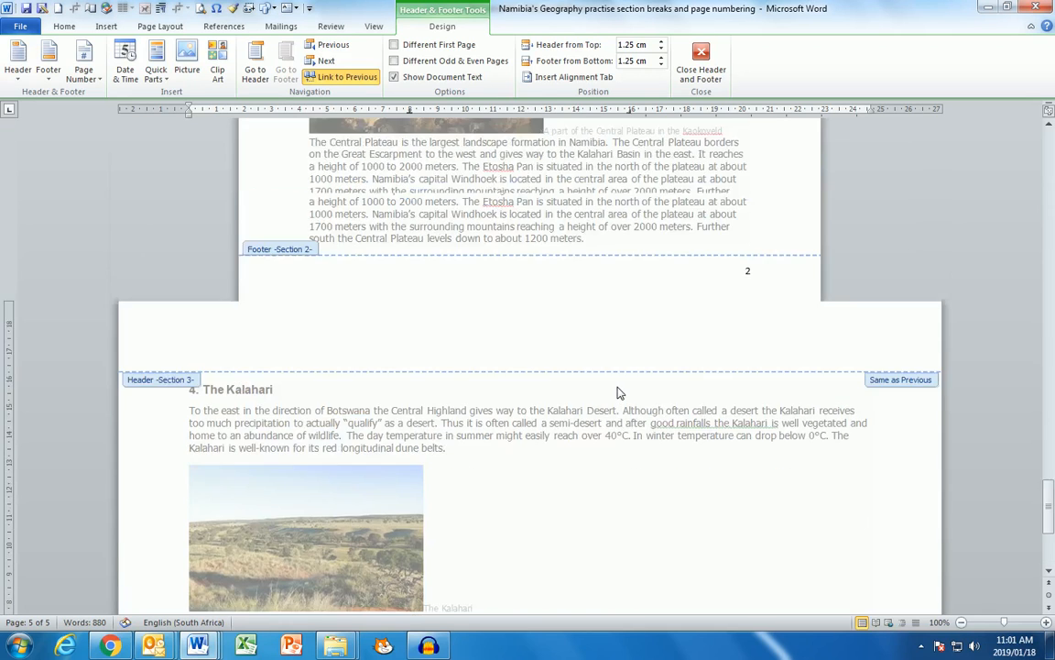
pyautogui.scroll(6, 616, 390)
pyautogui.scroll(-4, 616, 386)
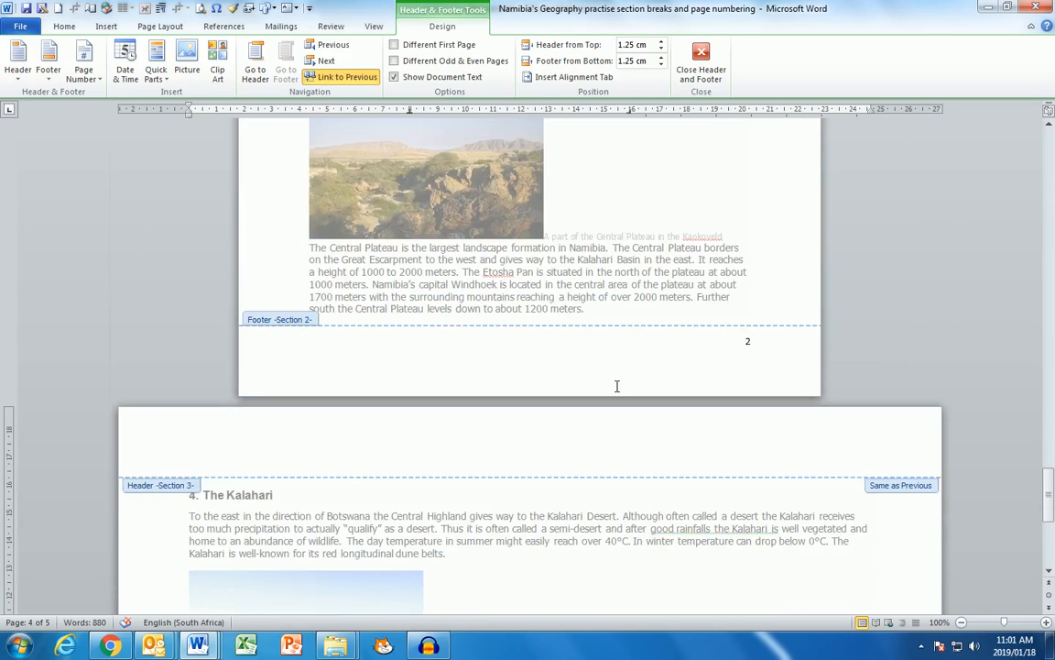
pyautogui.scroll(-8, 616, 386)
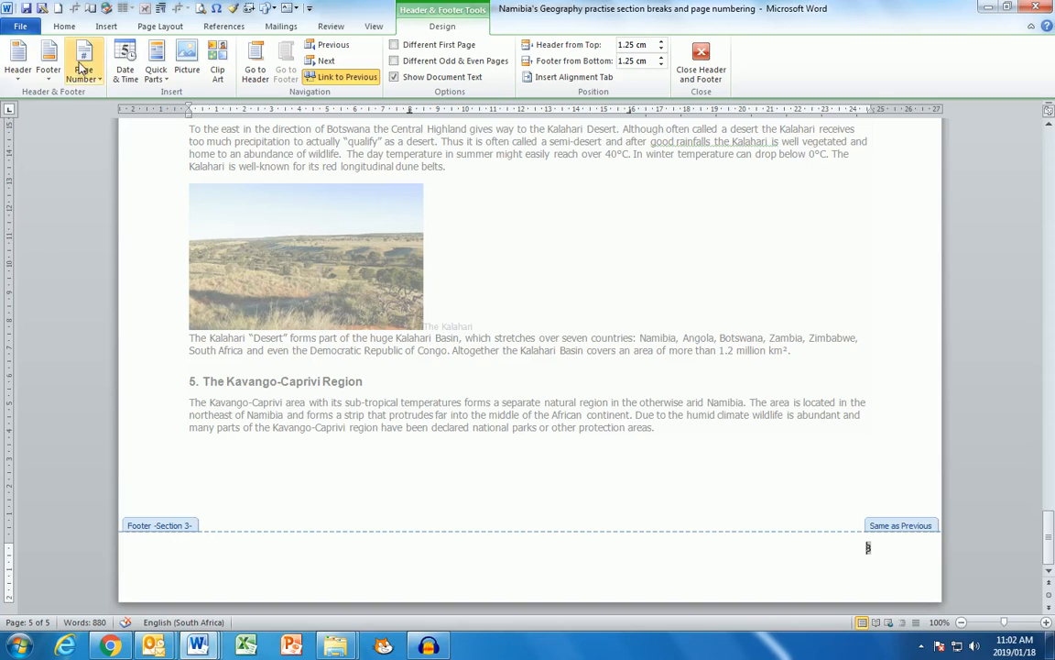
# - Change the number format of the Section 3 page numbers to lowercase Roman numerals (i, ii, iii, ...)
pyautogui.click(82, 70)
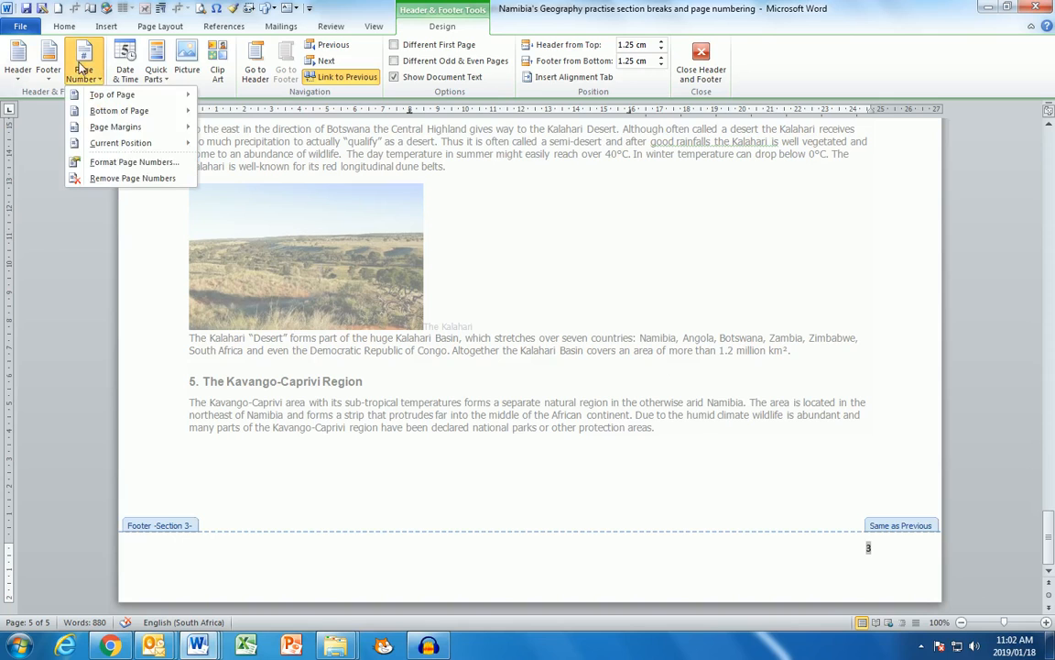
pyautogui.click(129, 163)
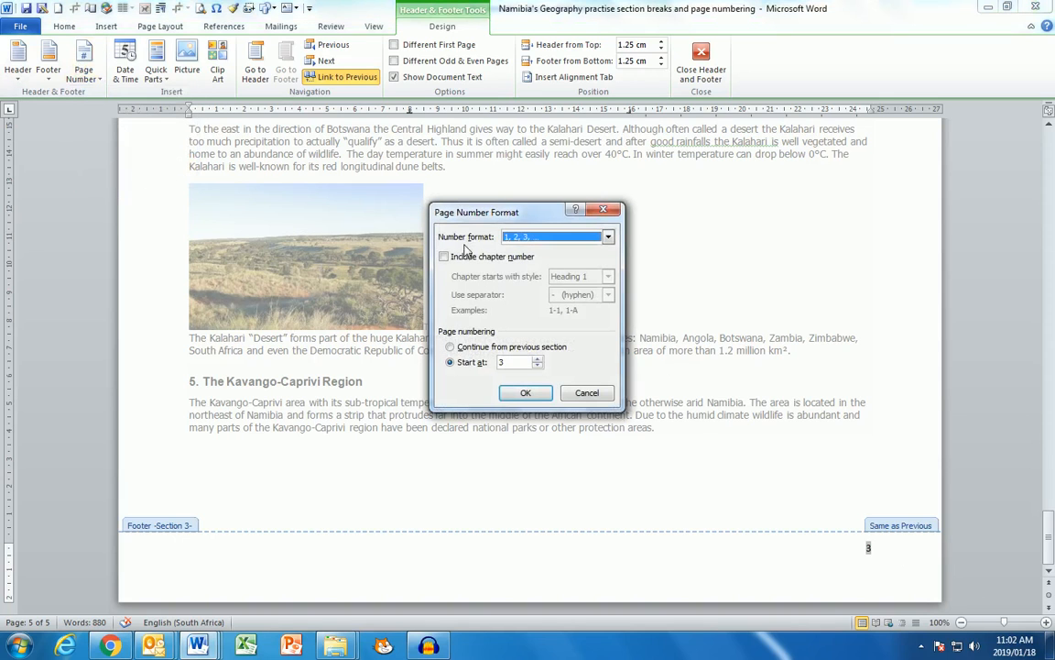
pyautogui.click(607, 237)
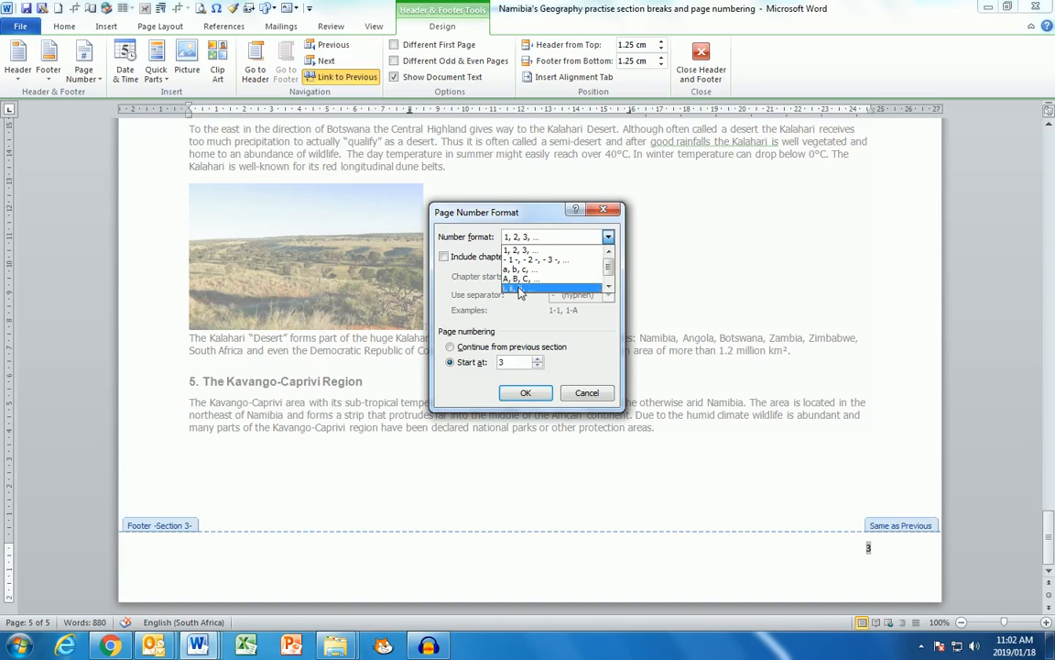
pyautogui.click(607, 290)
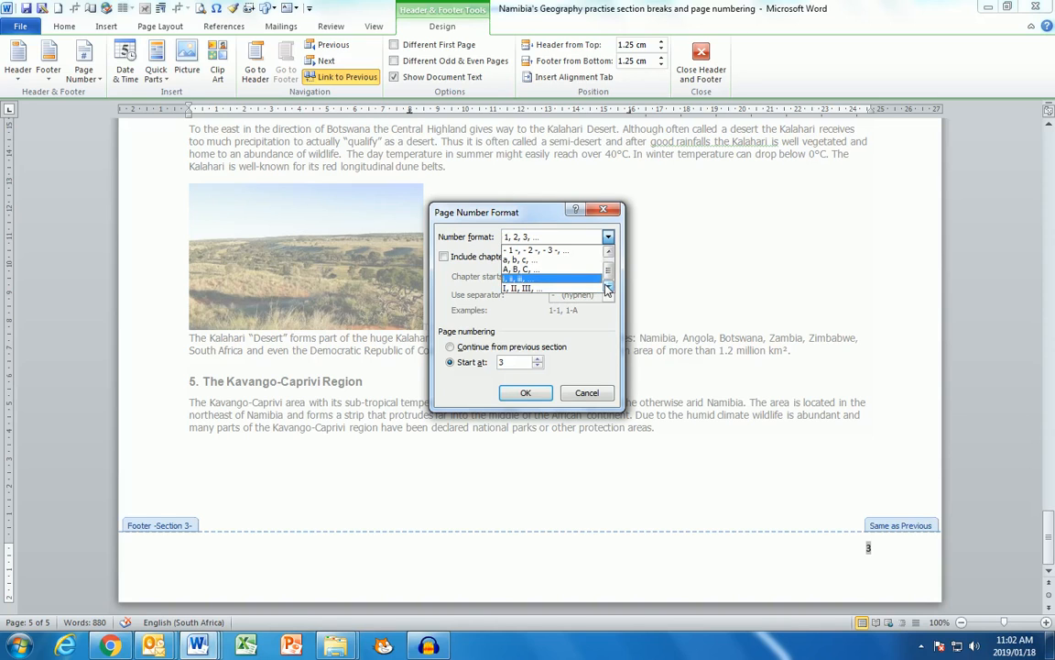
pyautogui.click(534, 278)
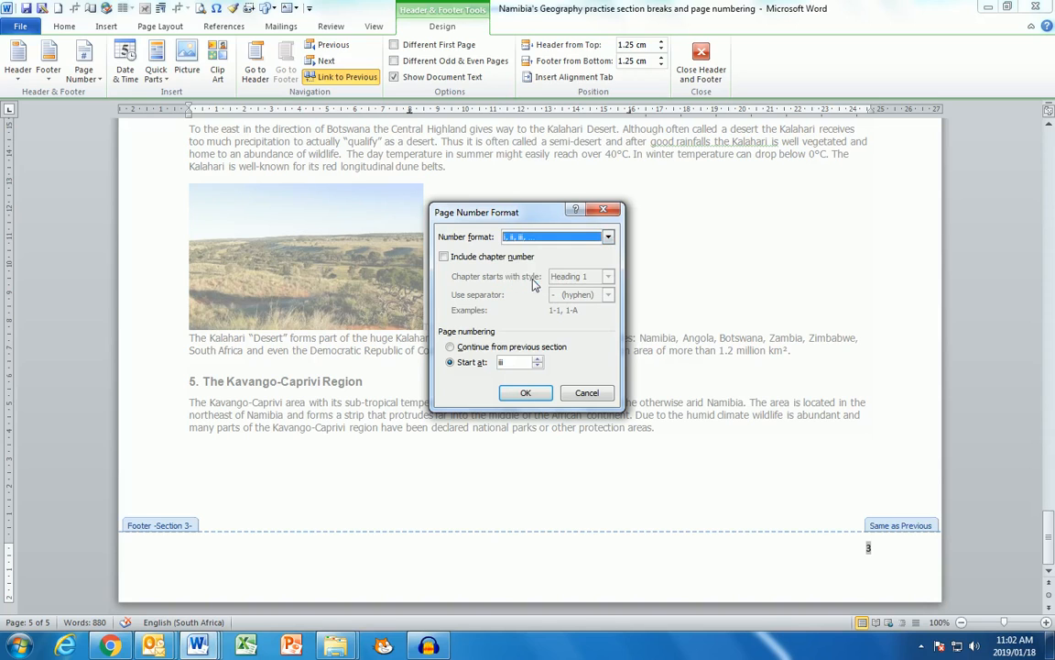
pyautogui.click(525, 392)
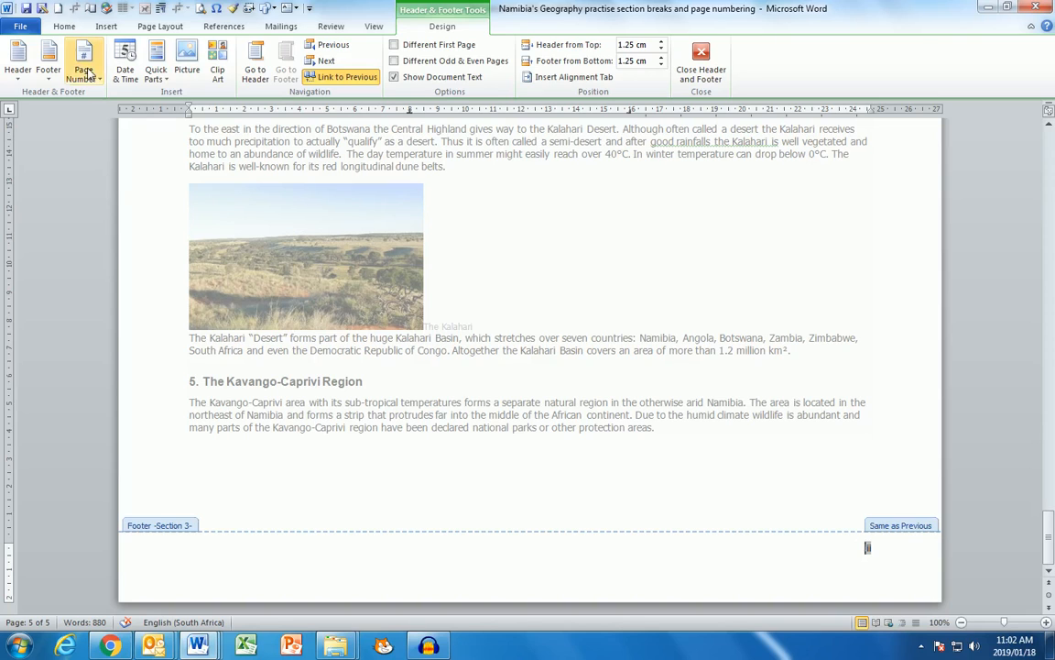
# - Set the Section 3 page numbering to start at i and return to editing the body text
pyautogui.click(87, 71)
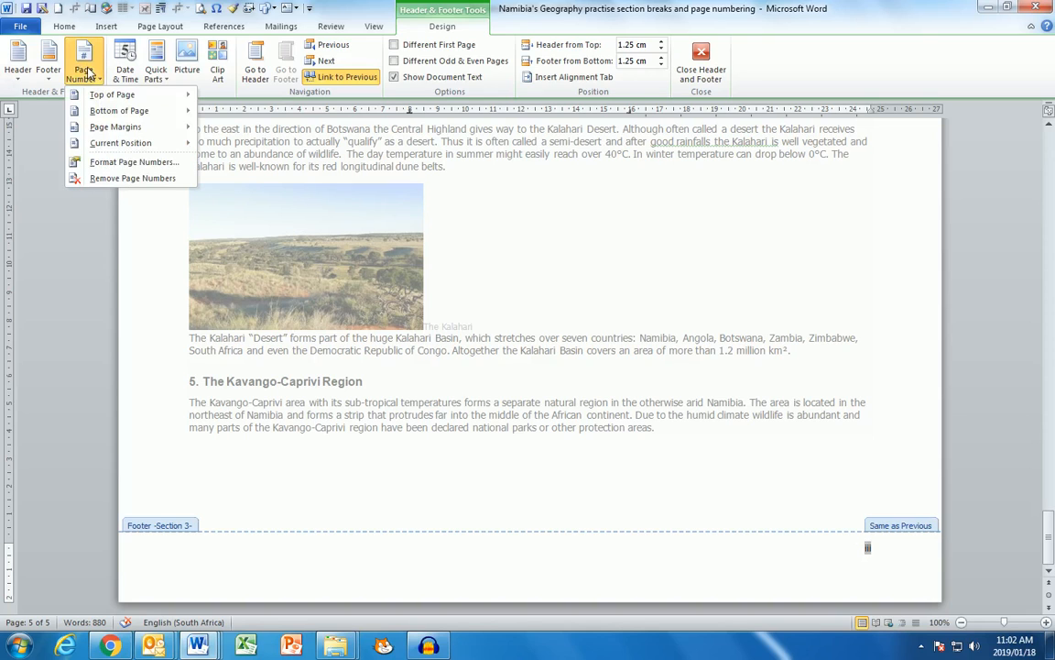
pyautogui.click(101, 162)
pyautogui.doubleClick(538, 365)
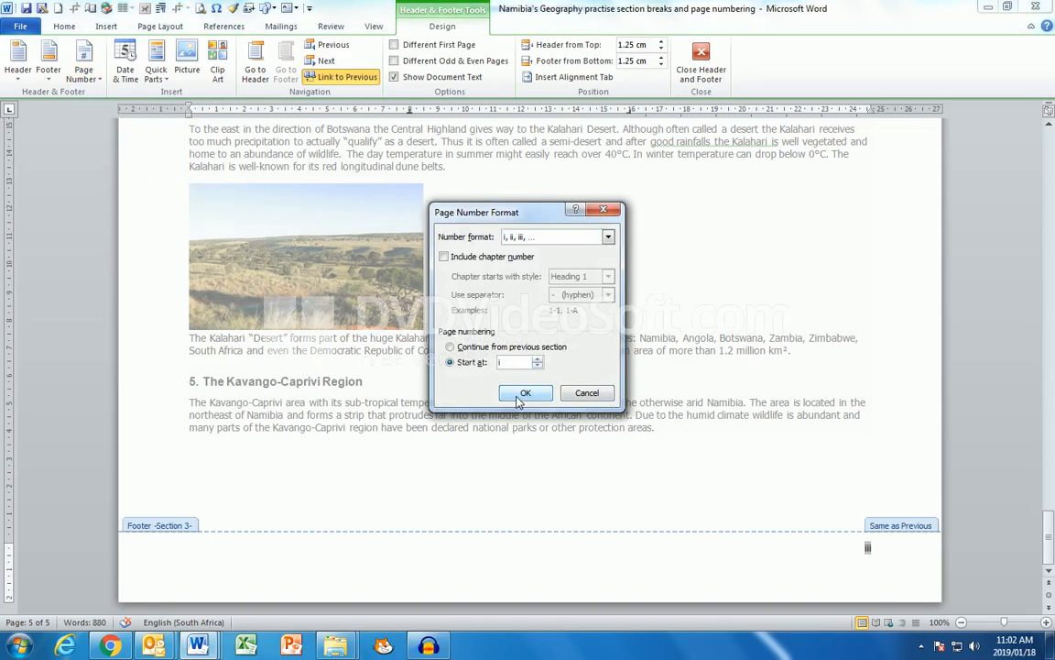
pyautogui.click(522, 394)
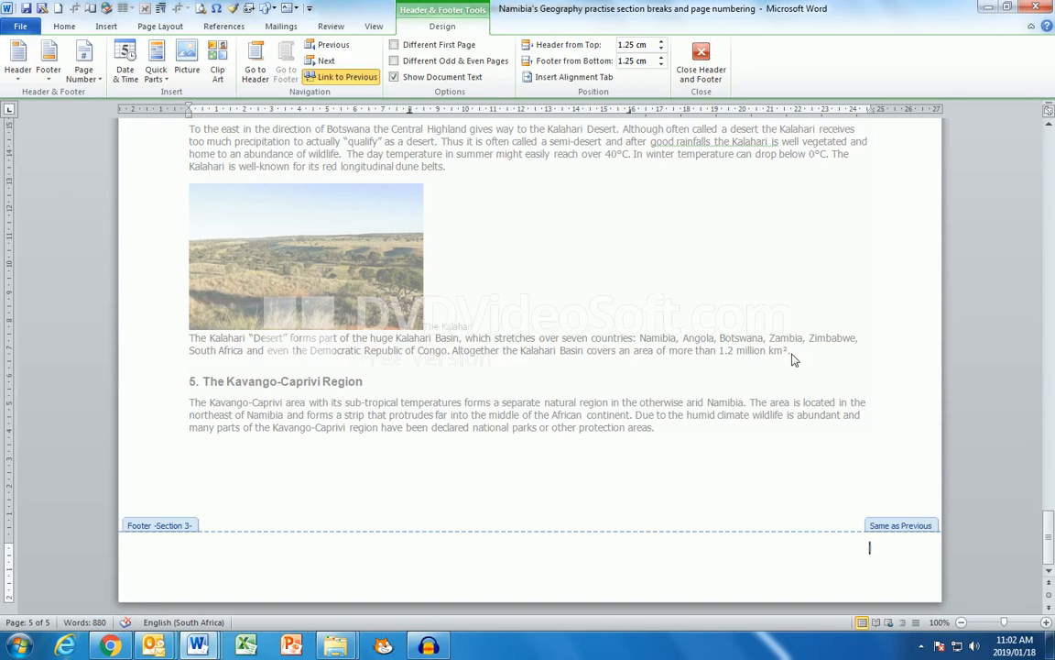
pyautogui.doubleClick(702, 348)
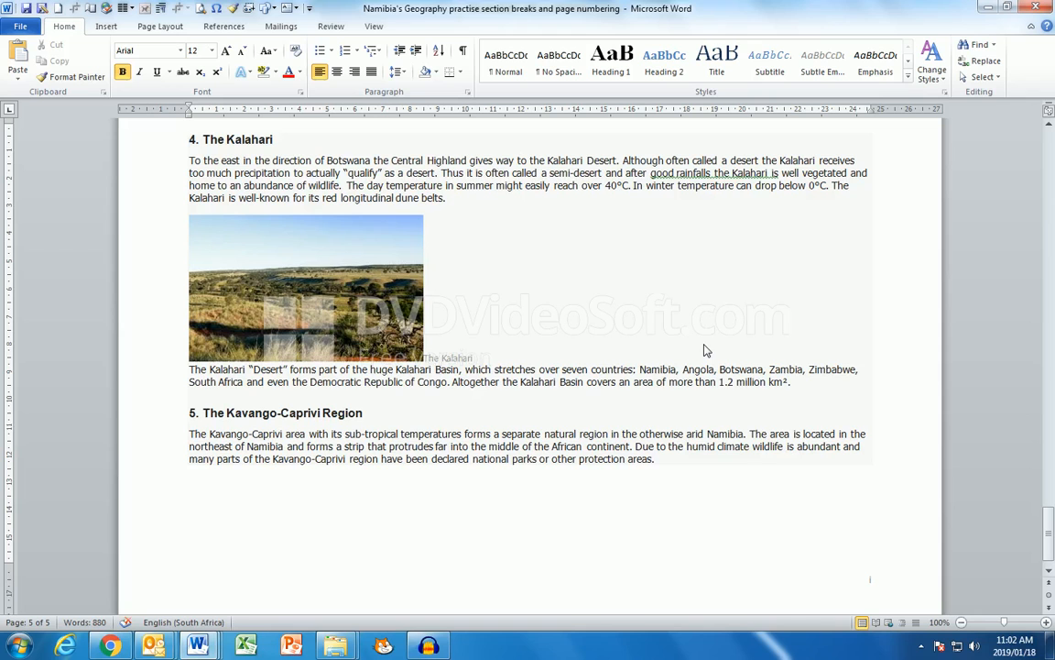
pyautogui.scroll(-1, 706, 350)
pyautogui.scroll(8, 706, 350)
pyautogui.scroll(7, 704, 345)
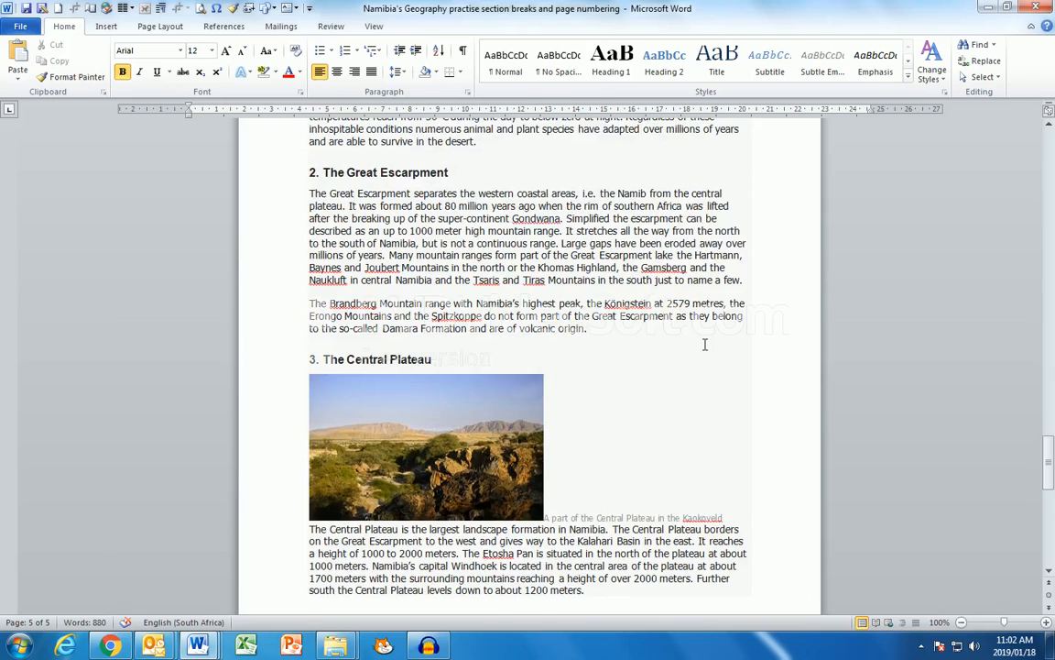
pyautogui.scroll(2, 704, 344)
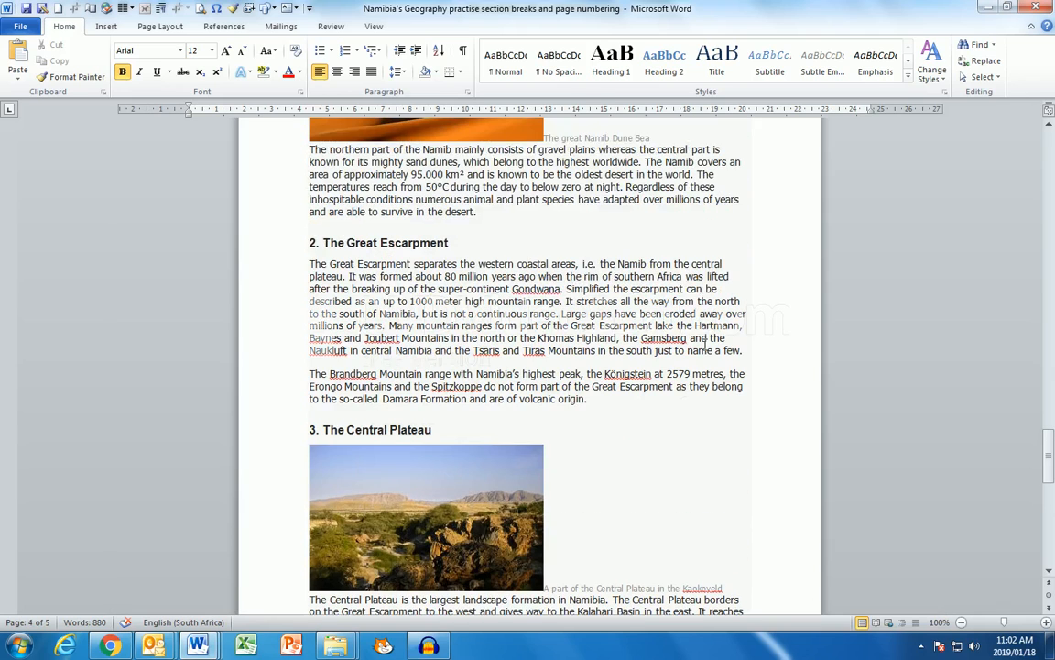